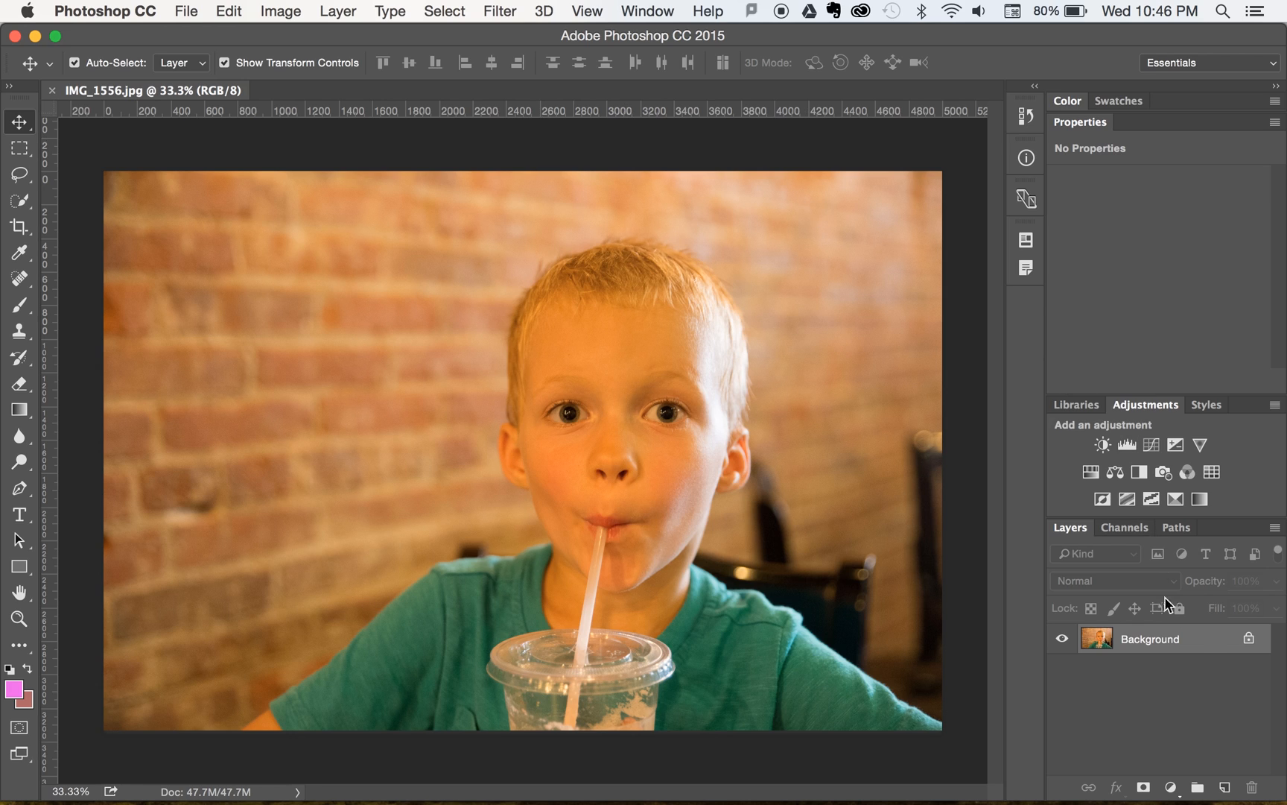
# - Convert the locked Background into a regular layer named Layer 0, leaving it deselected
pyautogui.doubleClick(1196, 639)
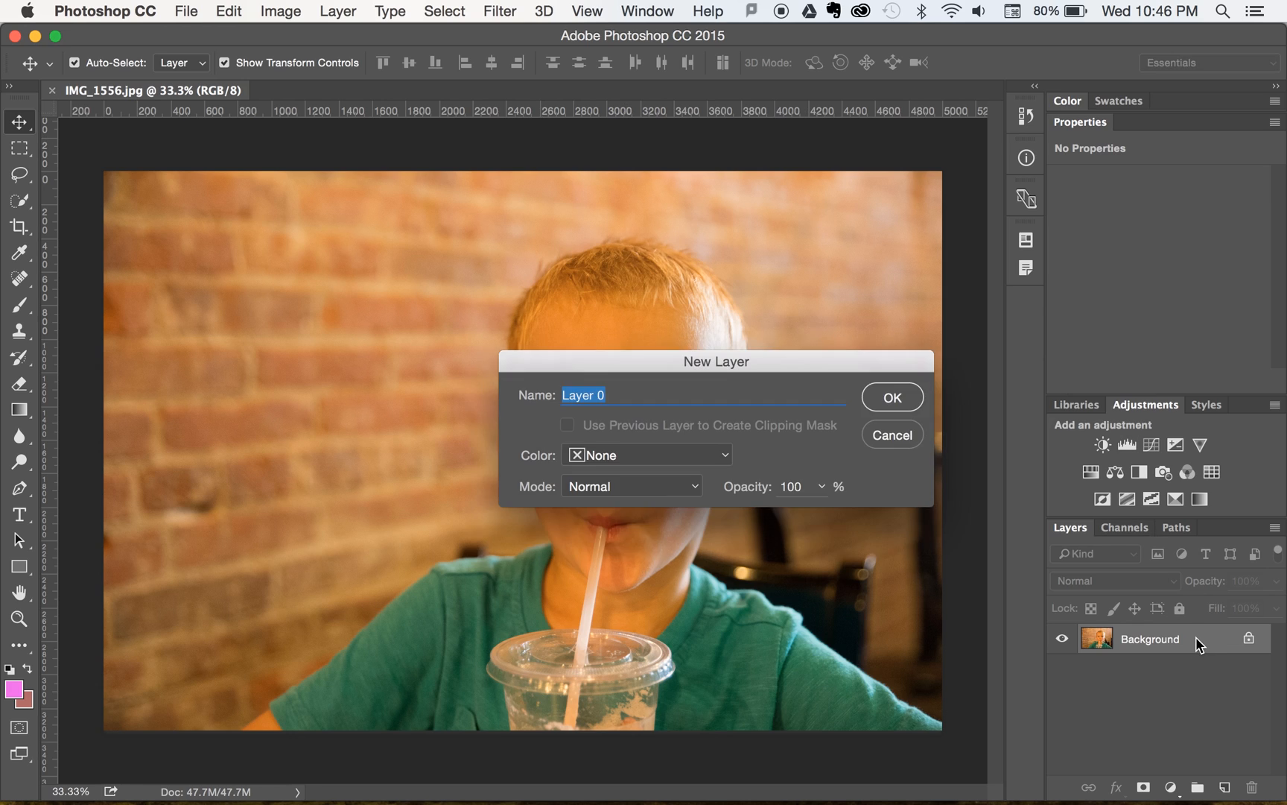
pyautogui.click(893, 398)
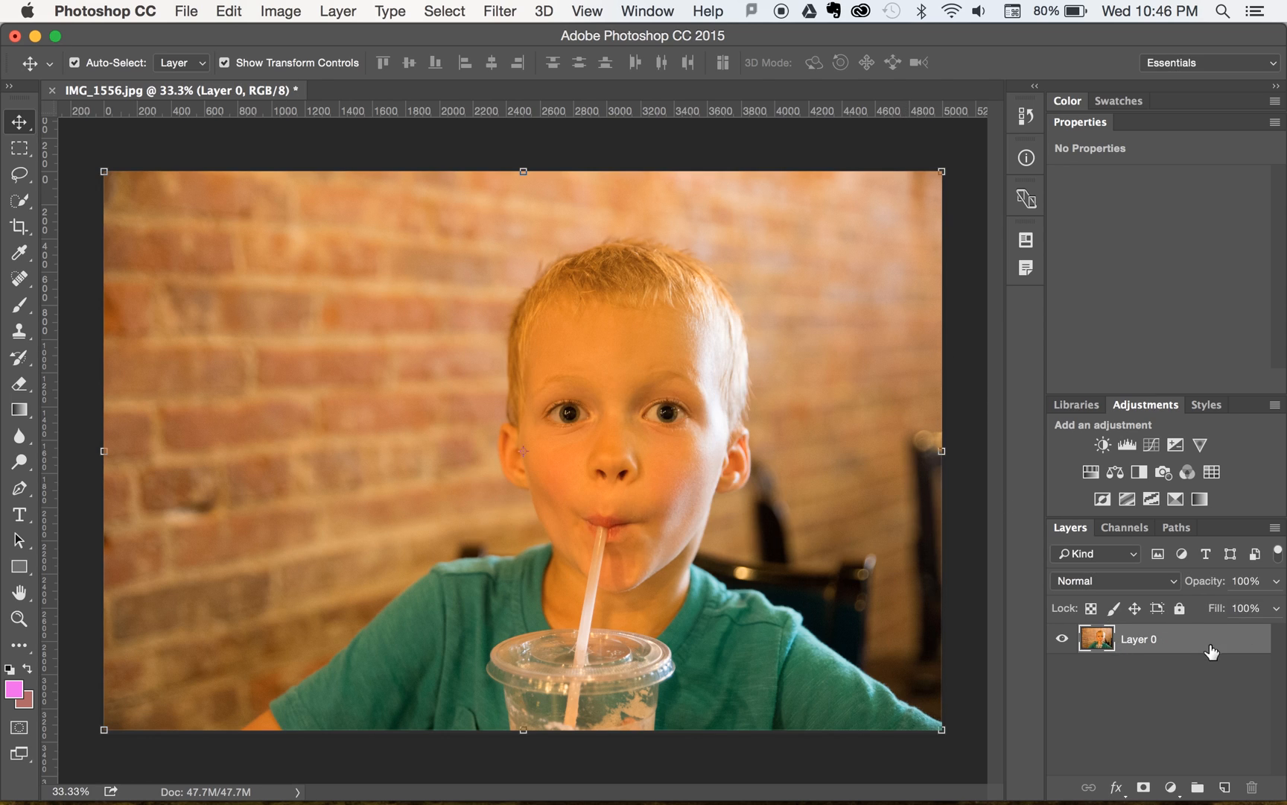
pyautogui.click(1179, 692)
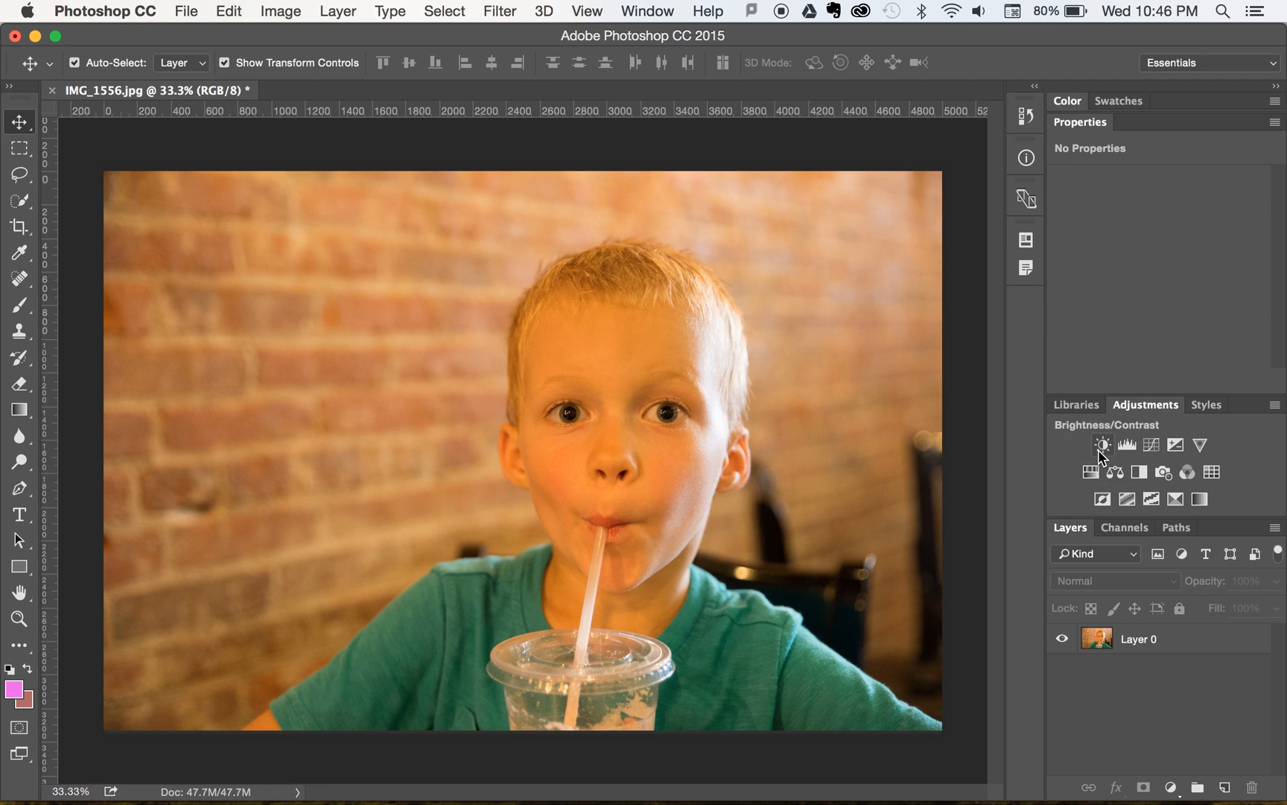
# - Add a Color Balance adjustment layer and set its midtones to -34 Cyan/Red, -18 Magenta/Green and +35 Yellow/Blue
pyautogui.click(1115, 472)
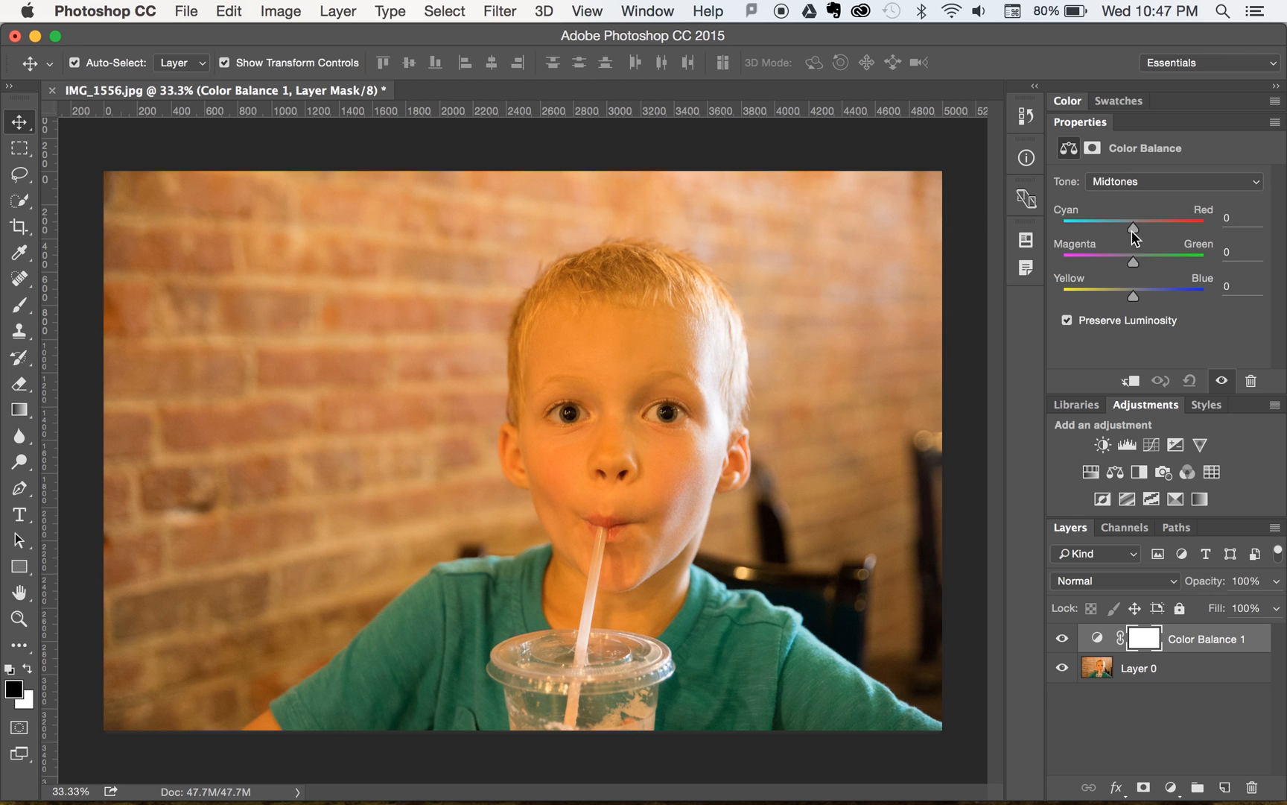
pyautogui.moveTo(1132, 231)
pyautogui.mouseDown()
pyautogui.moveTo(1078, 236)
pyautogui.moveTo(1169, 235)
pyautogui.moveTo(1132, 231)
pyautogui.mouseUp()
pyautogui.moveTo(1132, 231); pyautogui.dragTo(1149, 244)
pyautogui.moveTo(1153, 228)
pyautogui.mouseDown()
pyautogui.moveTo(1134, 228)
pyautogui.moveTo(1161, 237)
pyautogui.moveTo(1110, 233)
pyautogui.moveTo(1144, 234)
pyautogui.mouseUp()
pyautogui.moveTo(1134, 266)
pyautogui.mouseDown()
pyautogui.moveTo(1108, 266)
pyautogui.moveTo(1118, 264)
pyautogui.mouseUp()
pyautogui.moveTo(1133, 298)
pyautogui.mouseDown()
pyautogui.moveTo(1169, 298)
pyautogui.moveTo(1158, 293)
pyautogui.mouseUp()
pyautogui.moveTo(1144, 227); pyautogui.dragTo(1111, 229)
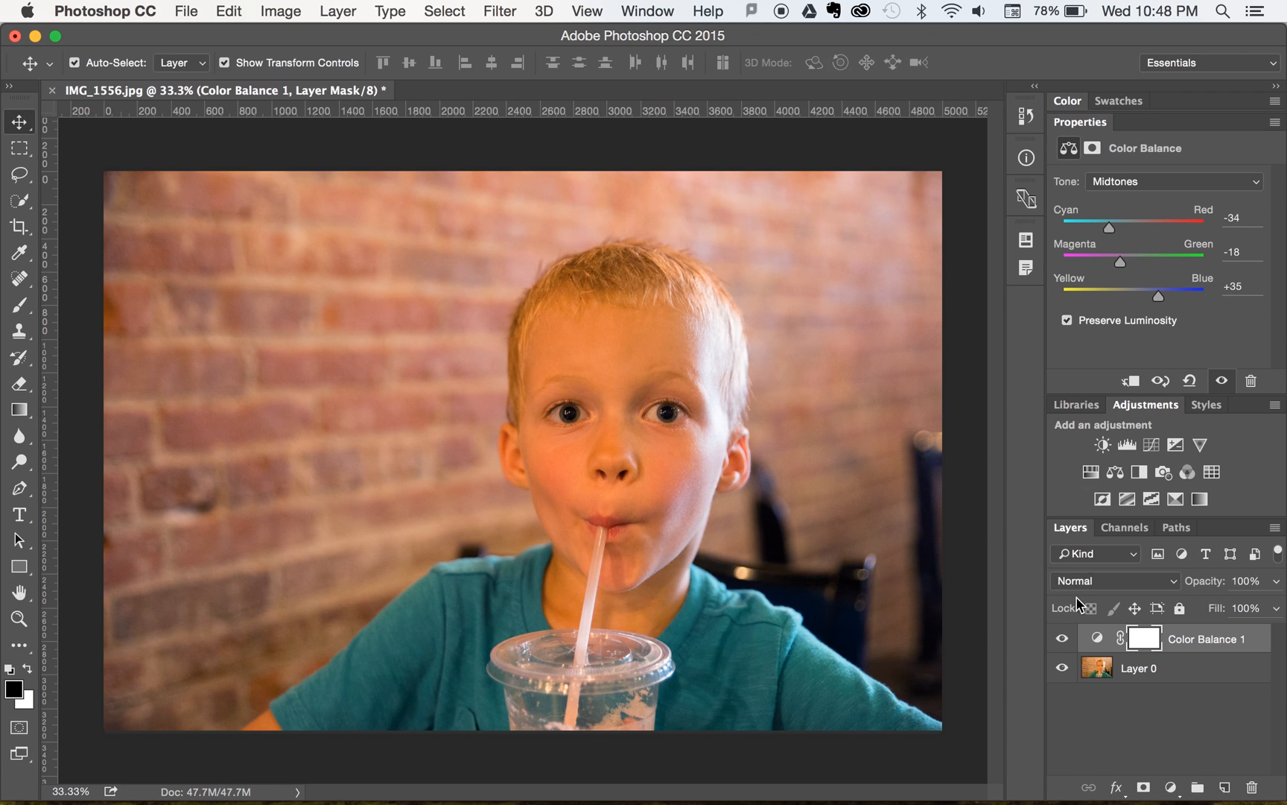
# - Compare the photo with and without the Color Balance adjustment, leaving that layer hidden and deselected
pyautogui.click(1063, 641)
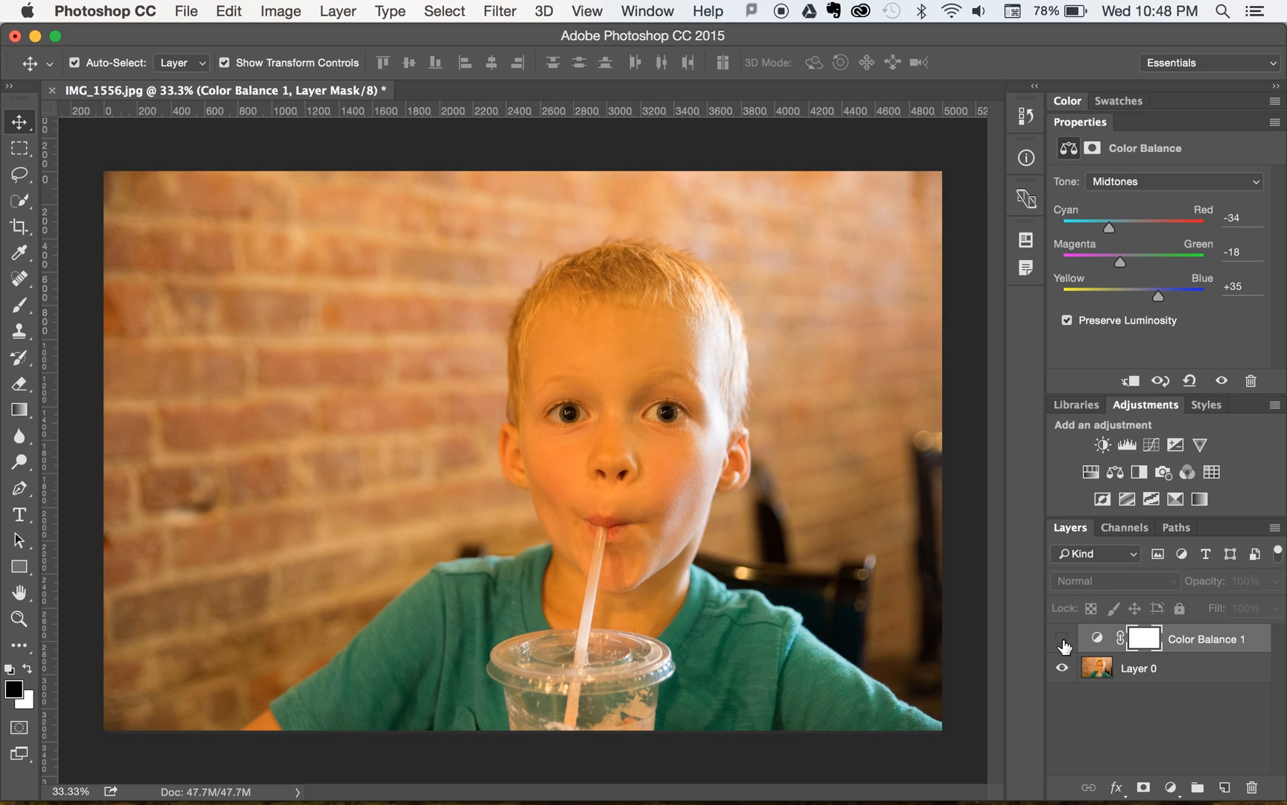
pyautogui.click(1063, 641)
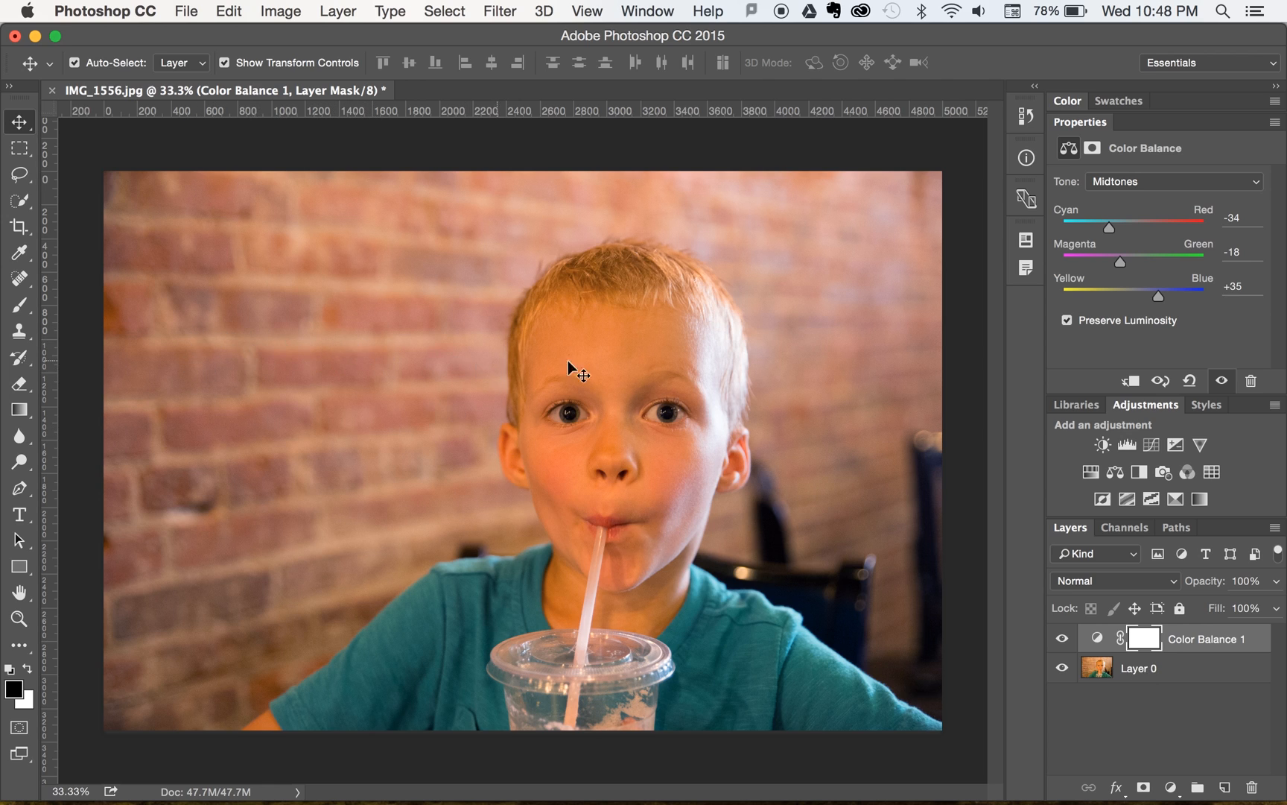
pyautogui.click(1060, 639)
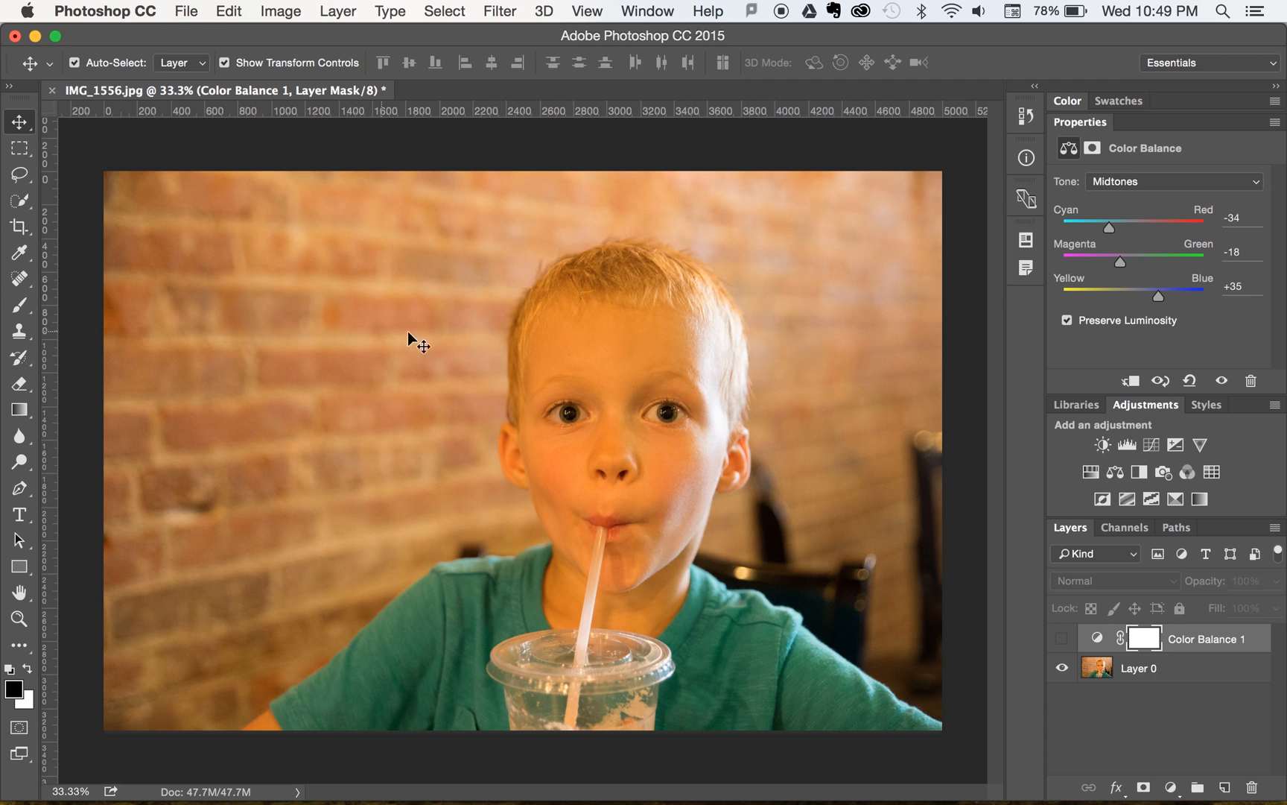
pyautogui.click(1061, 640)
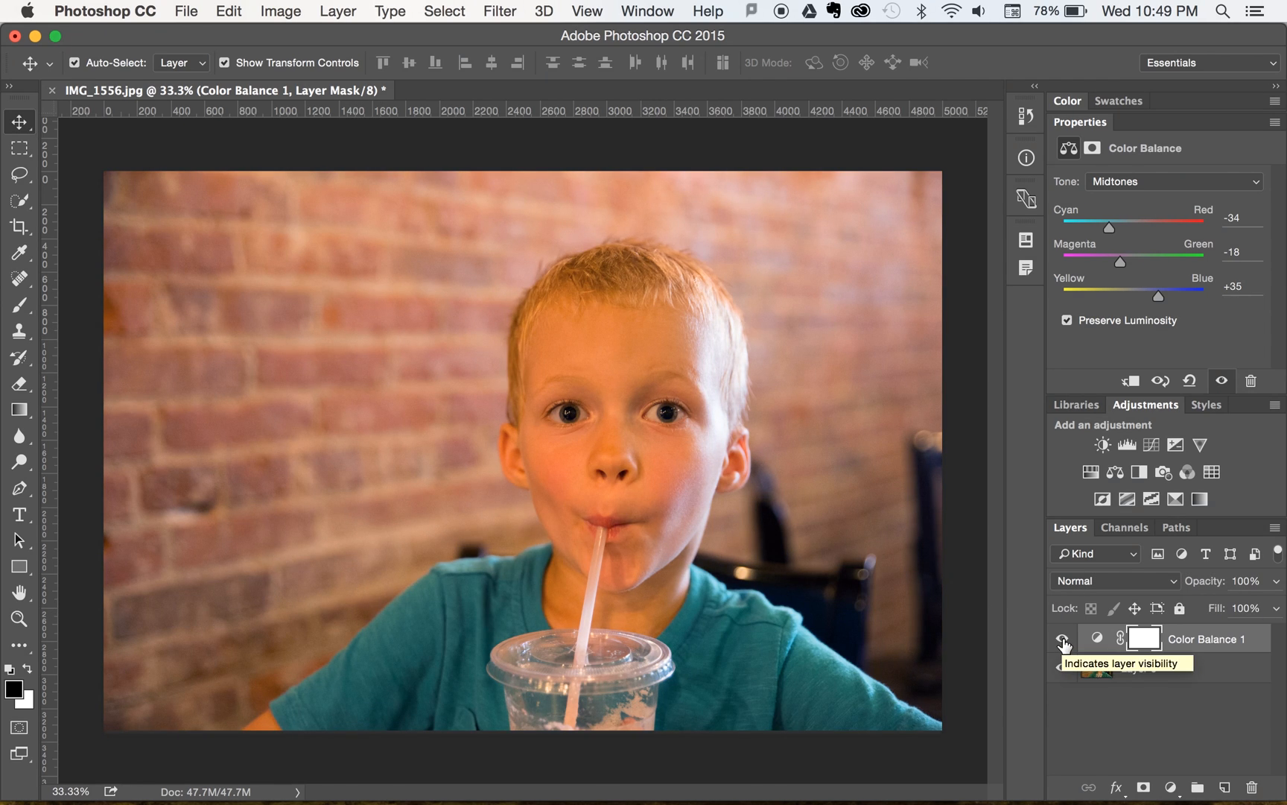
pyautogui.click(1063, 639)
pyautogui.click(1063, 638)
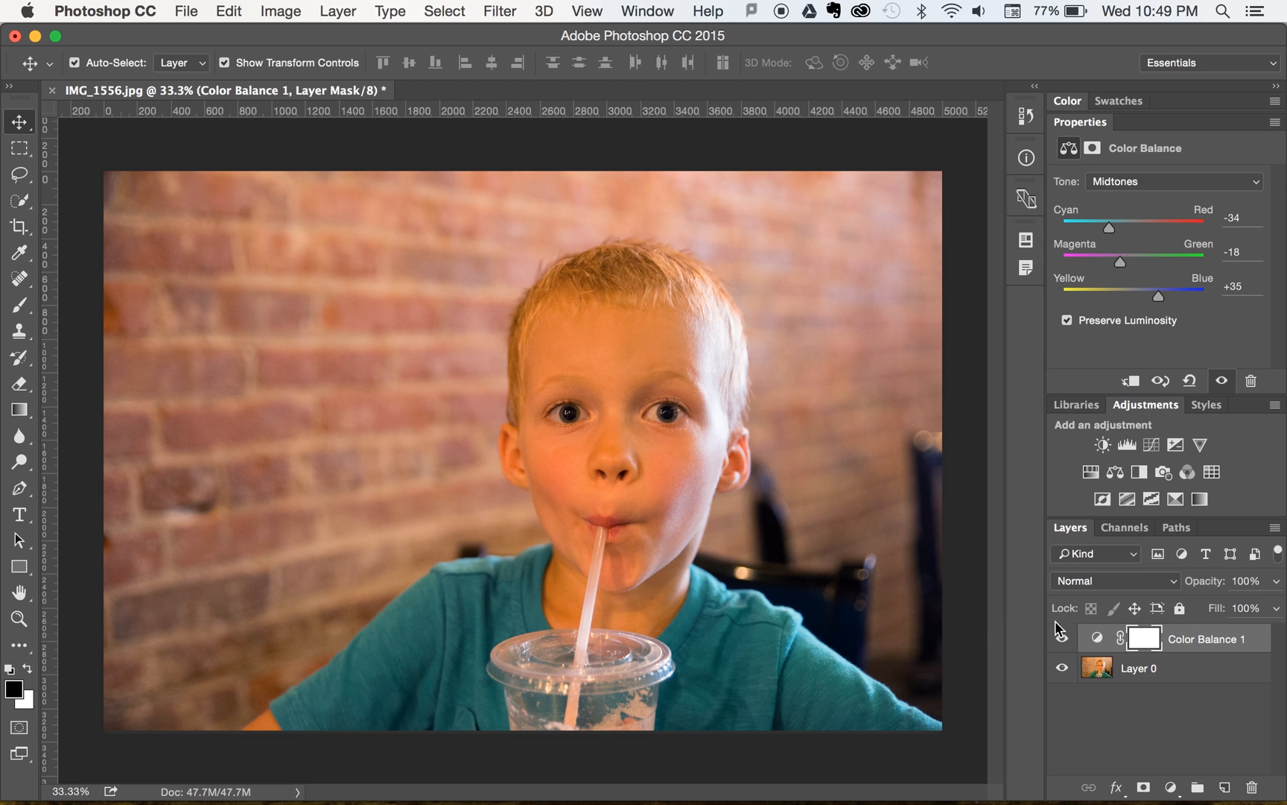
pyautogui.click(1062, 638)
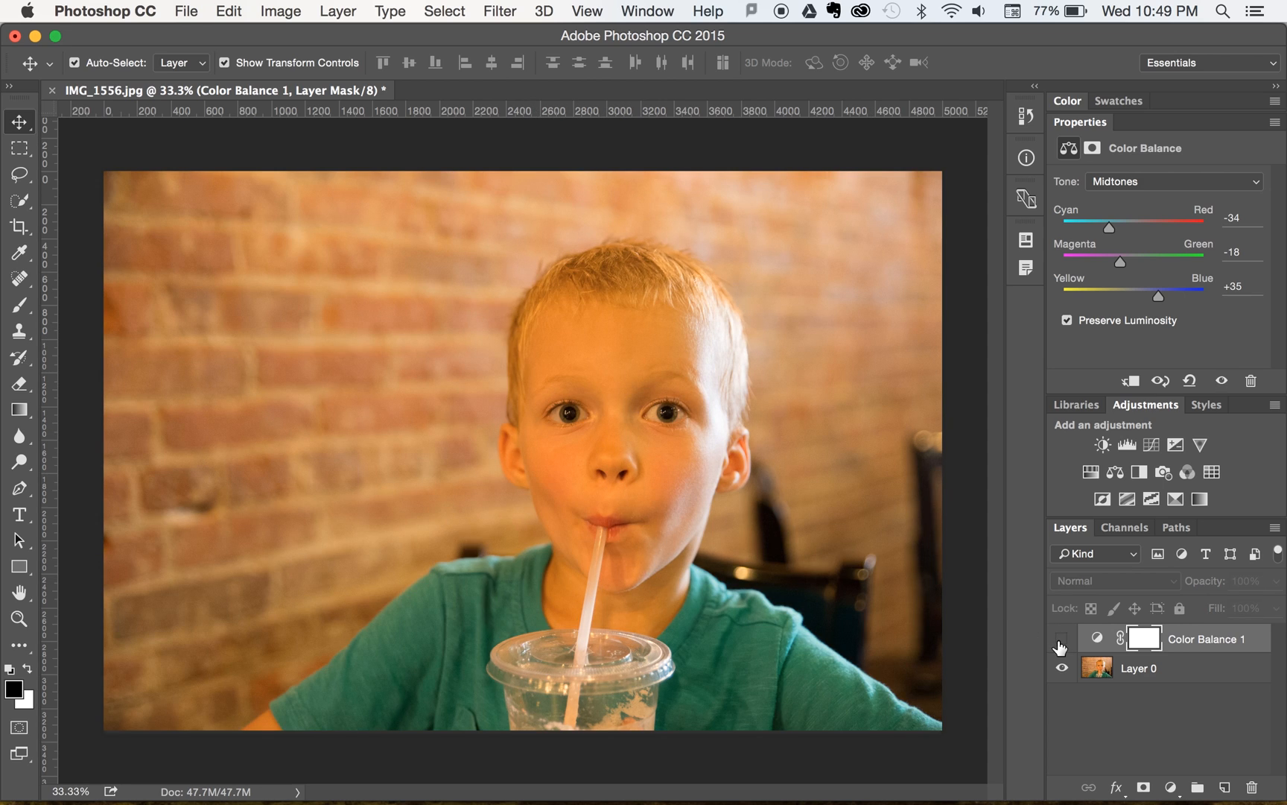
pyautogui.click(1061, 638)
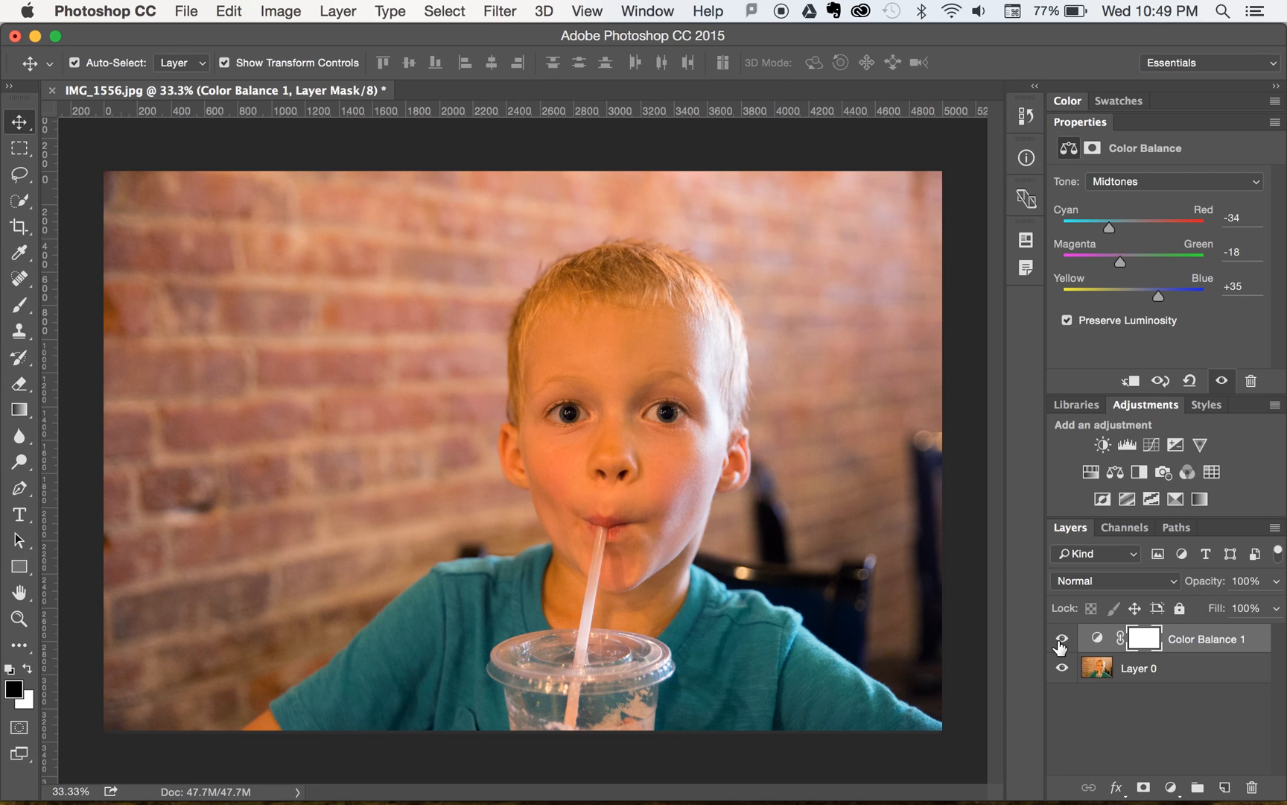
pyautogui.click(1061, 641)
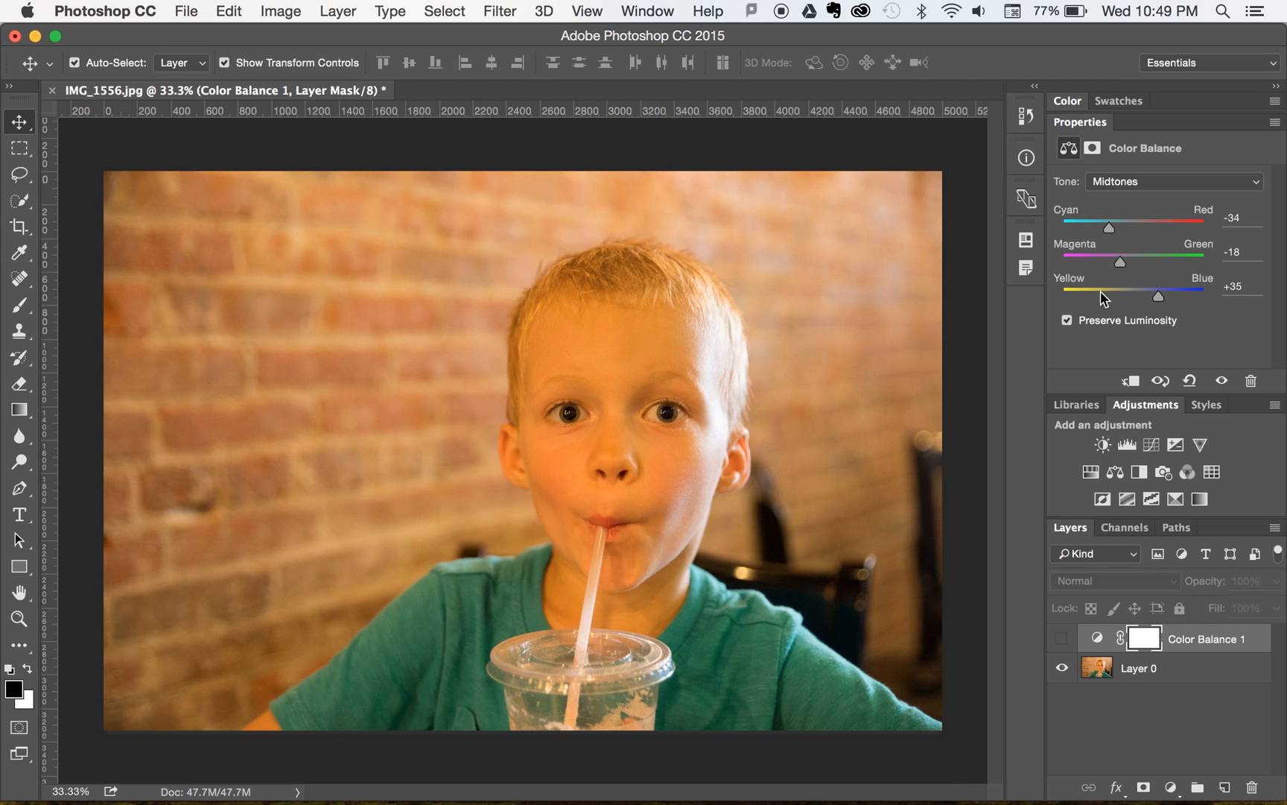
pyautogui.click(1138, 742)
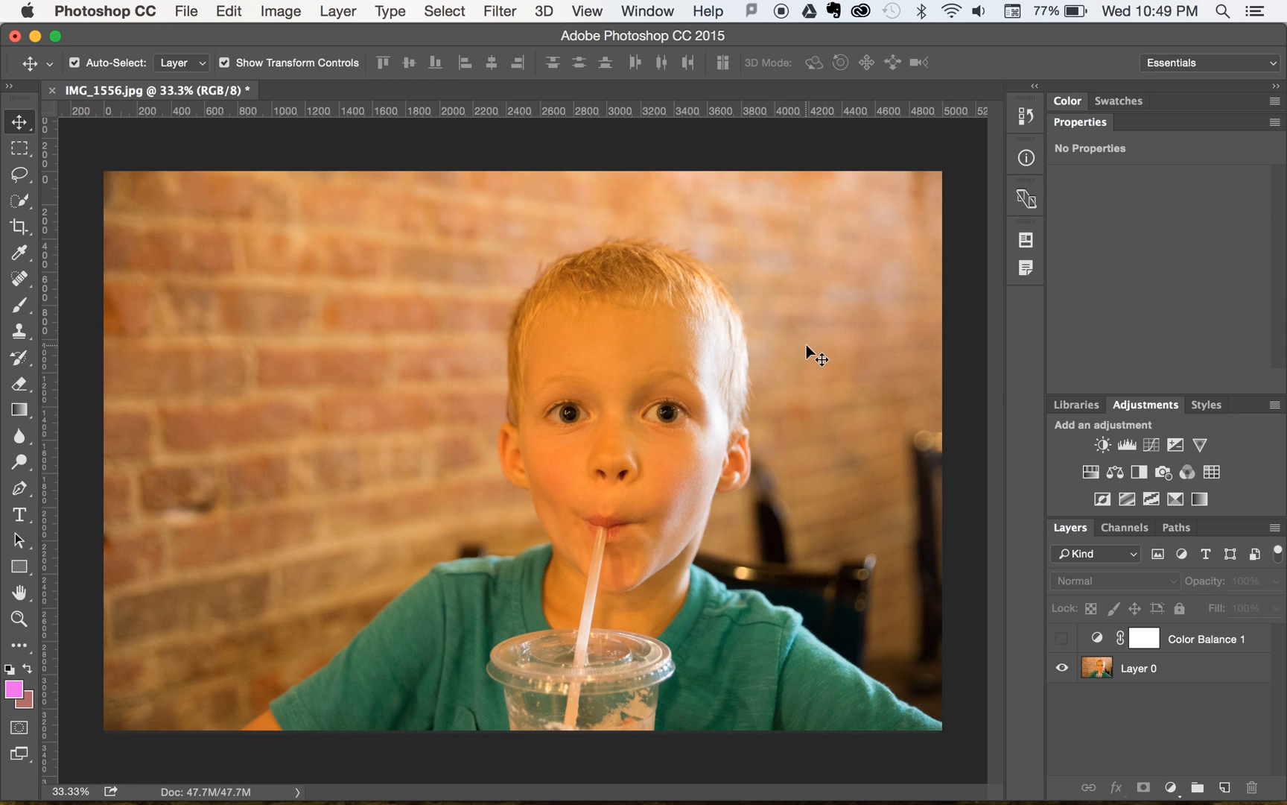
# - Place a Color Sampler point on the boy's forehead, above the eye nearer the chair
pyautogui.click(16, 259)
pyautogui.click(16, 259)
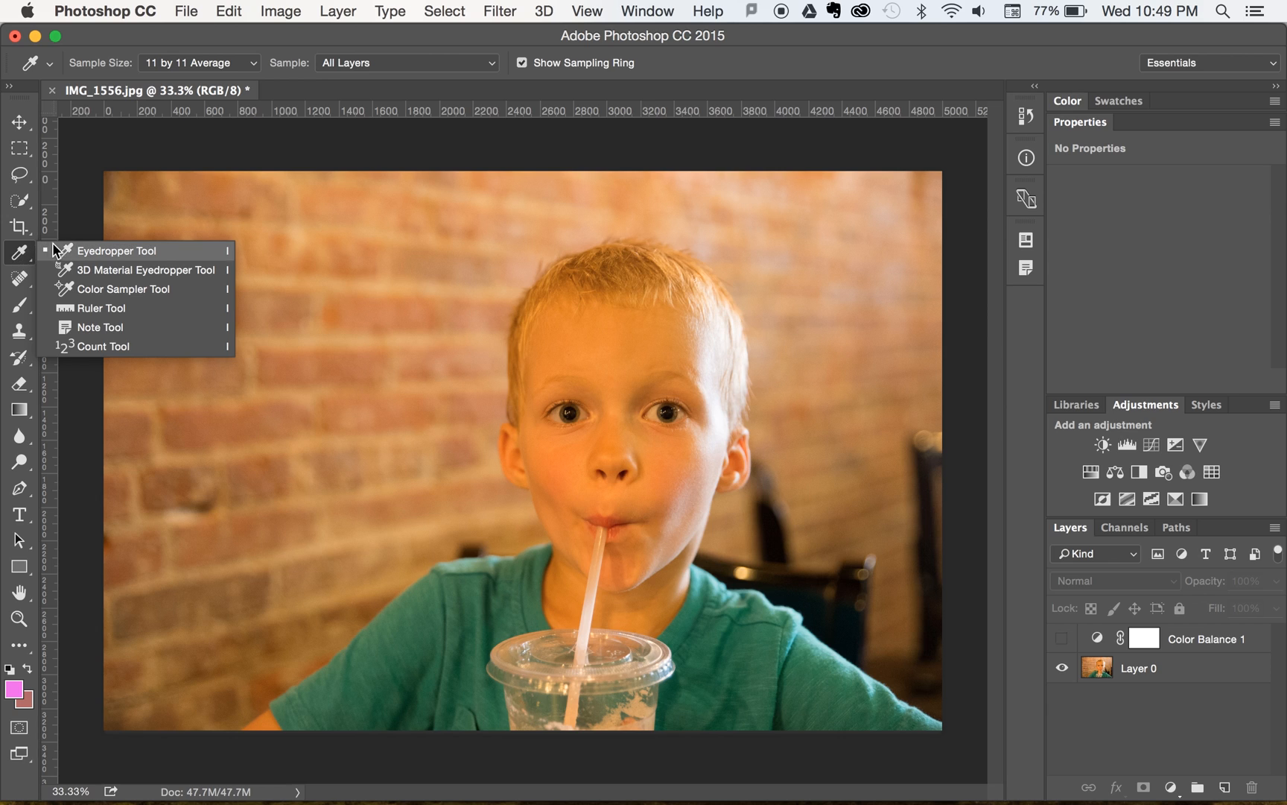
pyautogui.click(94, 290)
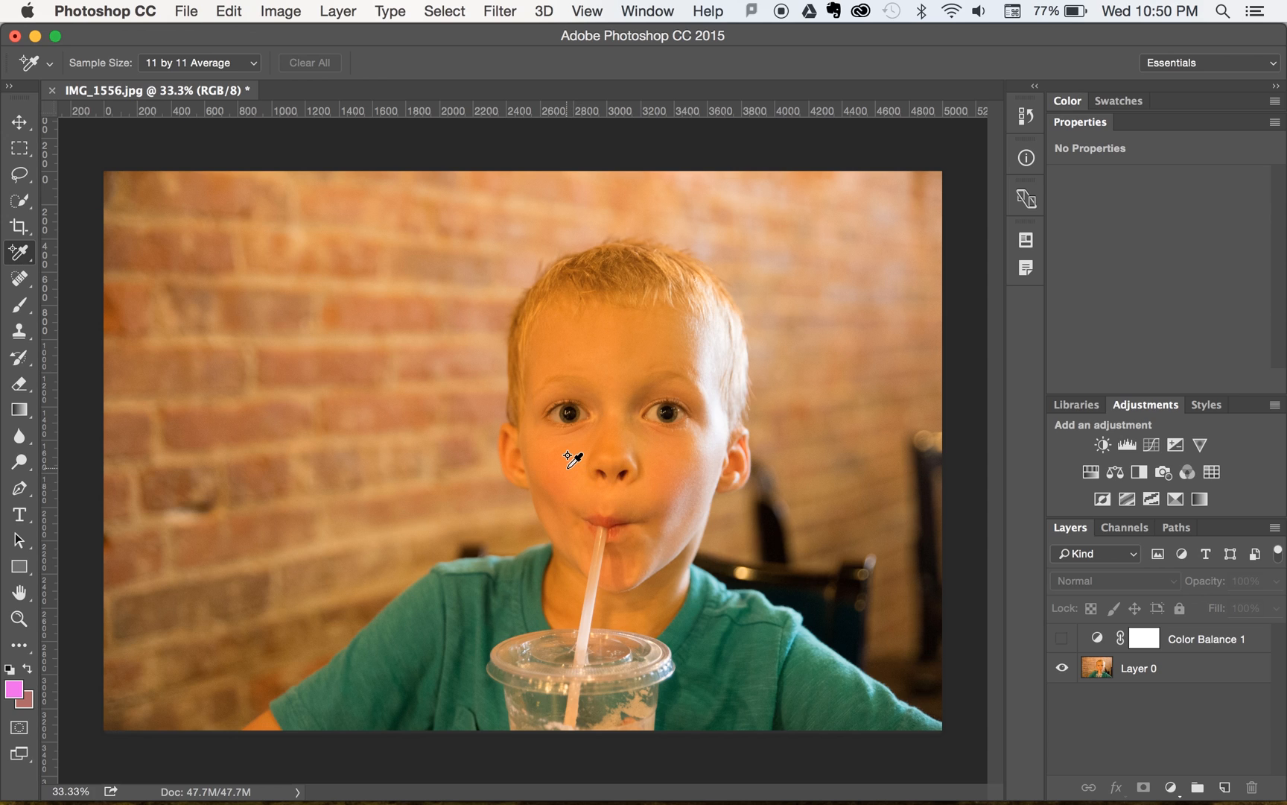
pyautogui.click(670, 347)
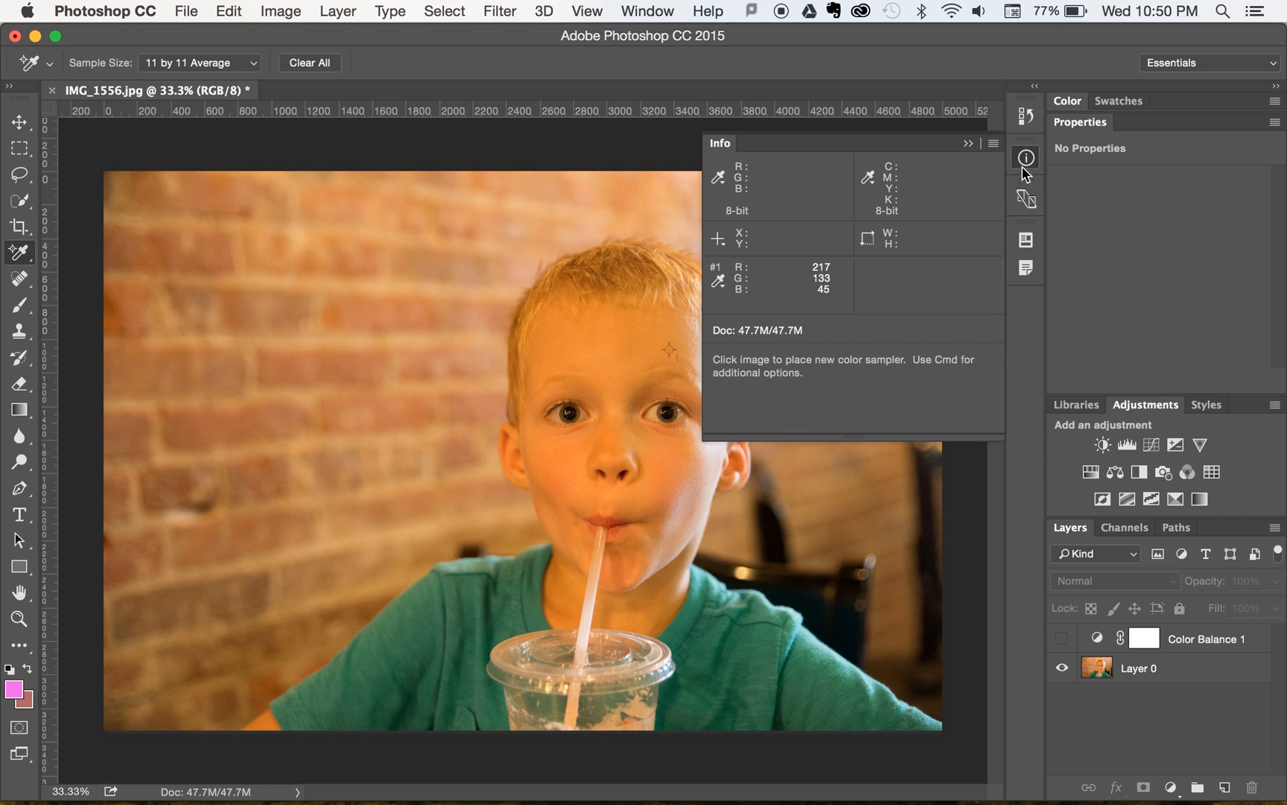
# - Switch the sampler point's readout to CMYK Color and keep the Info readouts permanently expanded in a narrowed column
pyautogui.click(721, 287)
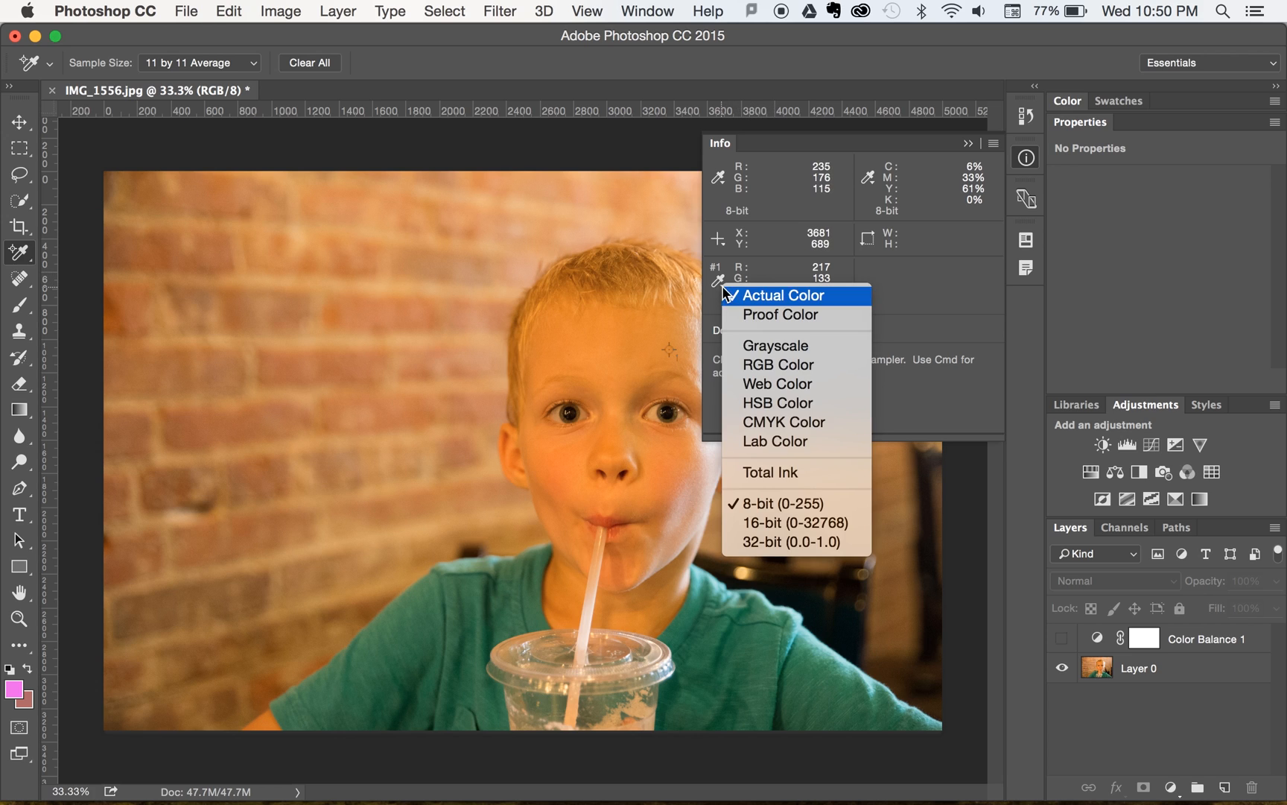
pyautogui.click(776, 422)
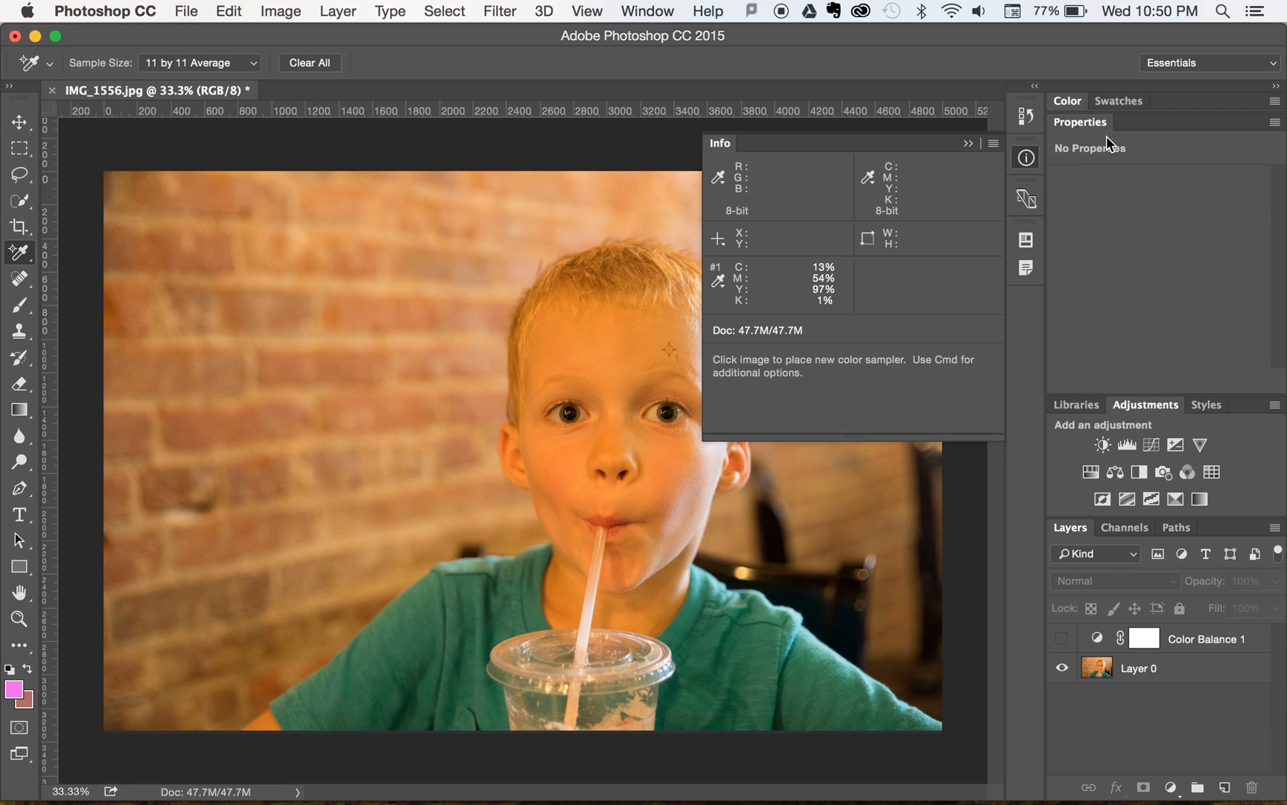
pyautogui.click(1039, 88)
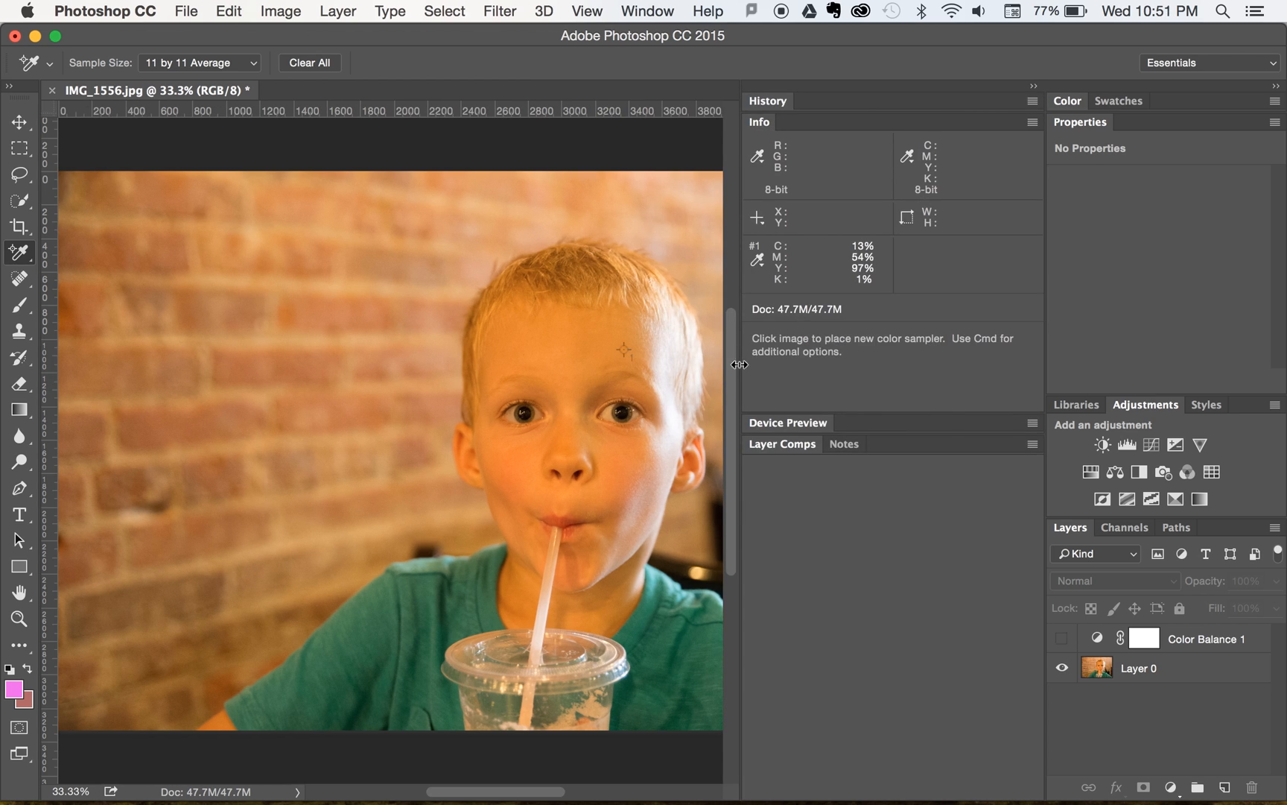
pyautogui.moveTo(740, 364); pyautogui.dragTo(844, 365)
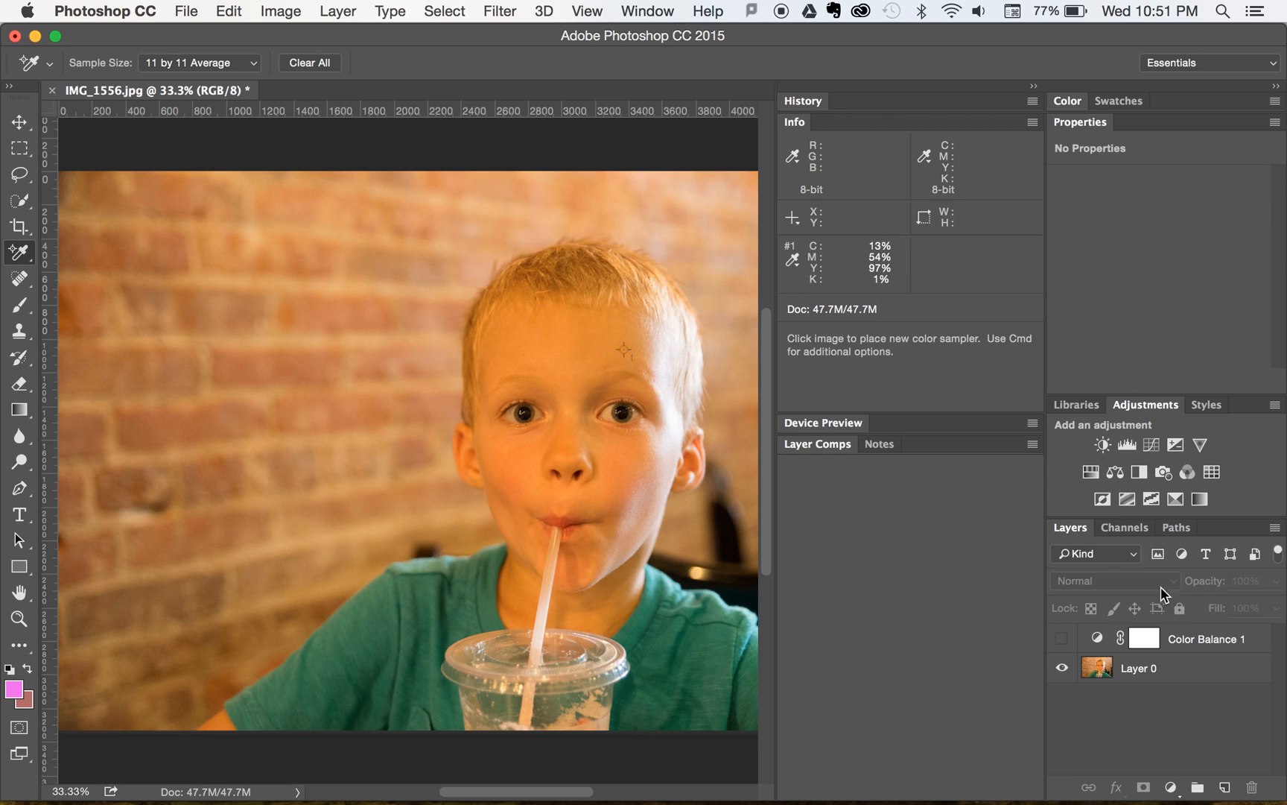
# - Add a Curves adjustment layer and place a Red channel curve point by targeting the sampled forehead spot
pyautogui.click(1152, 445)
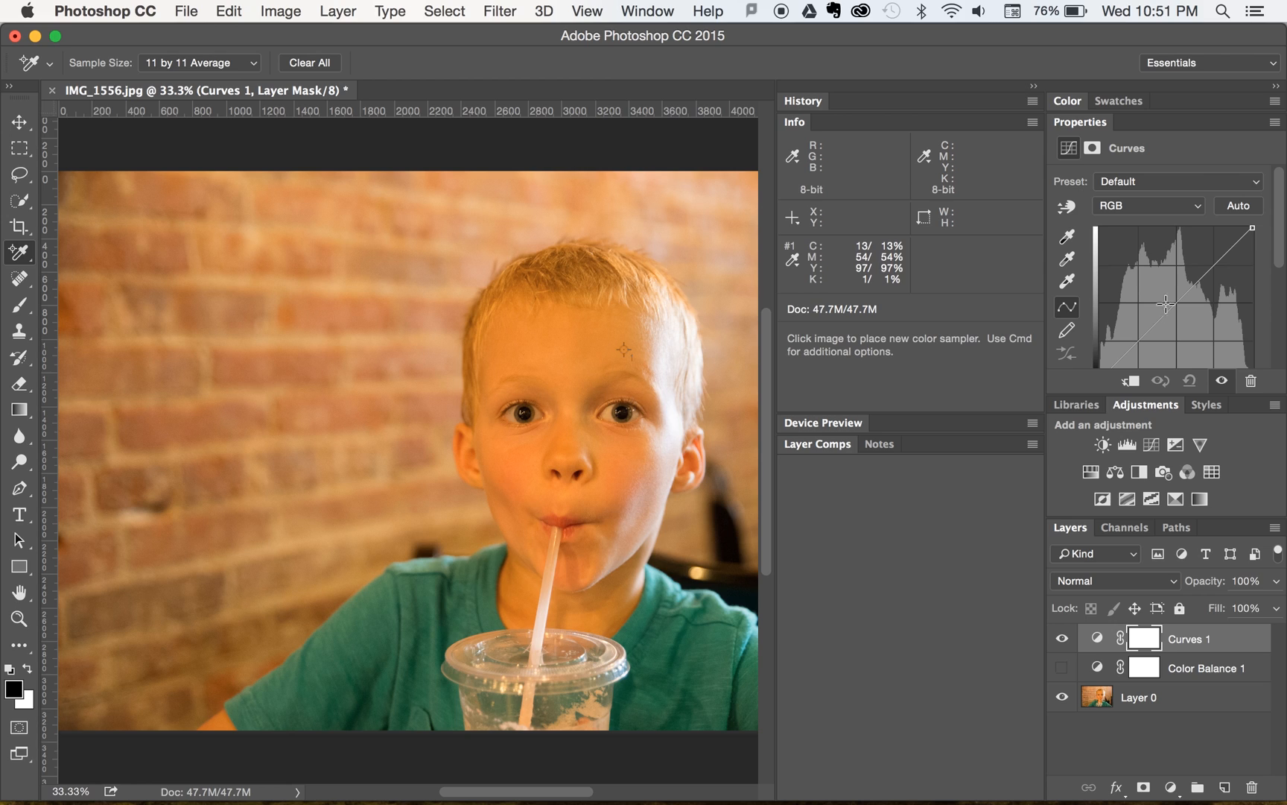
pyautogui.click(1149, 206)
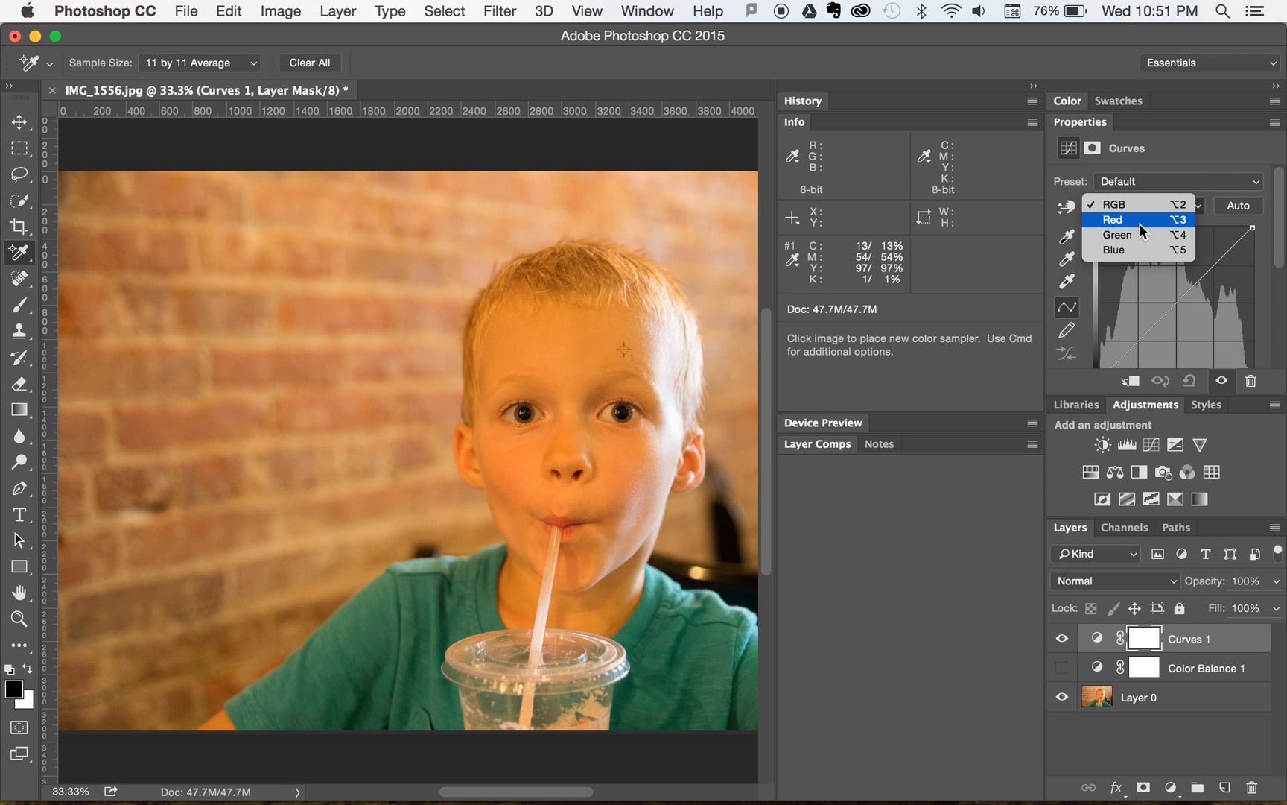
pyautogui.click(1140, 225)
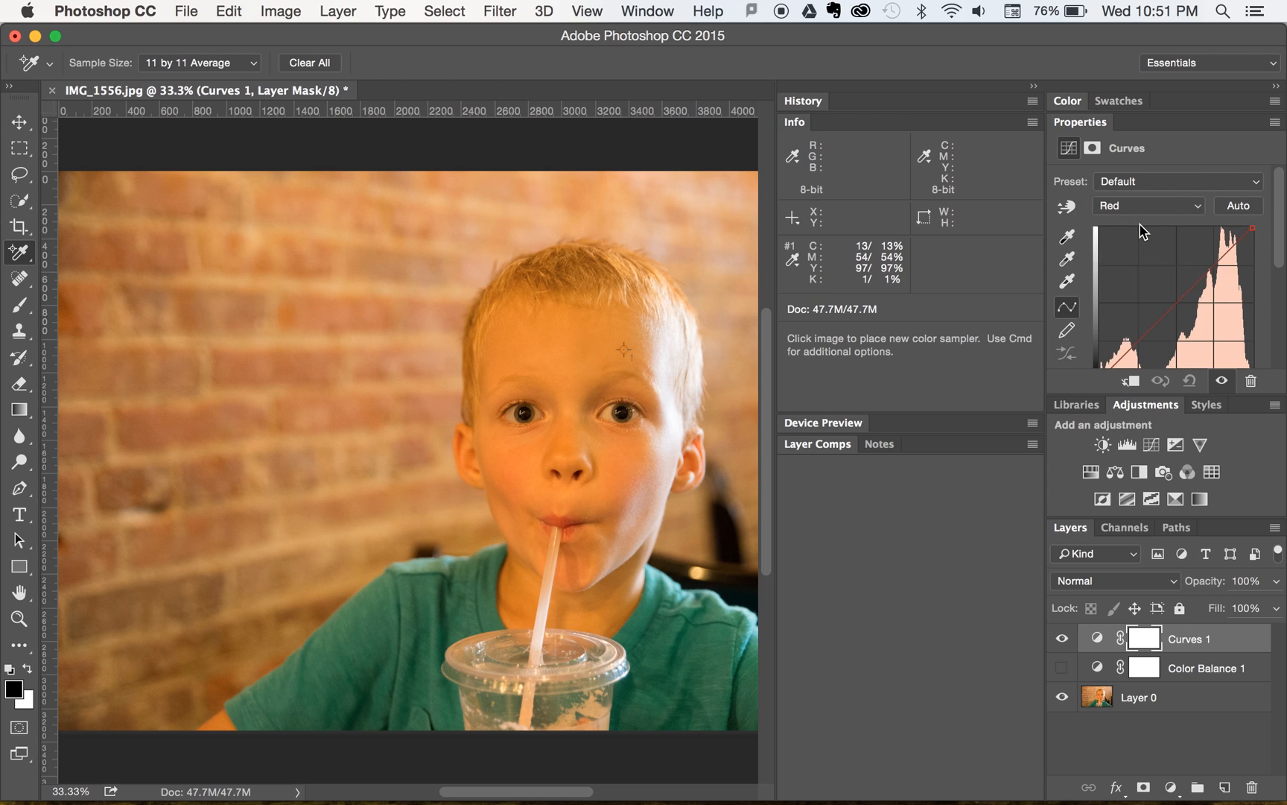
pyautogui.click(1068, 209)
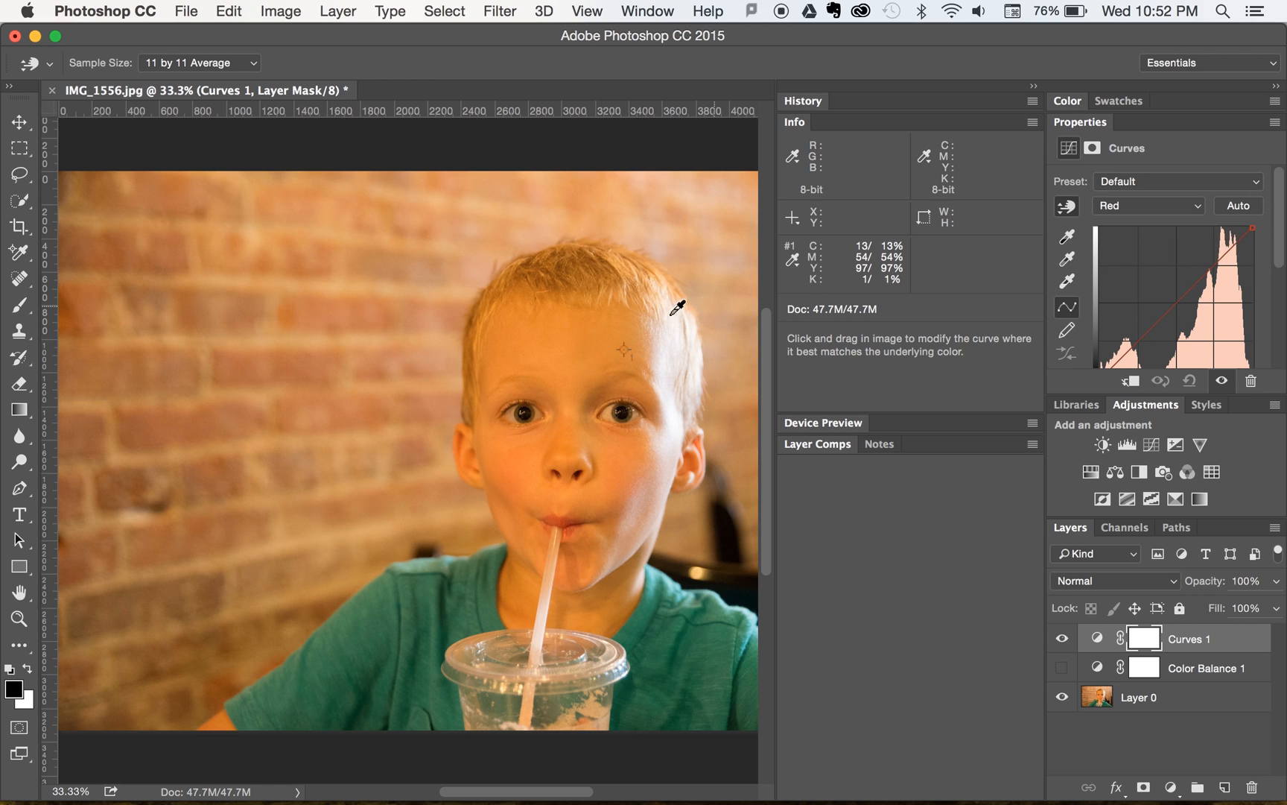
pyautogui.click(624, 350)
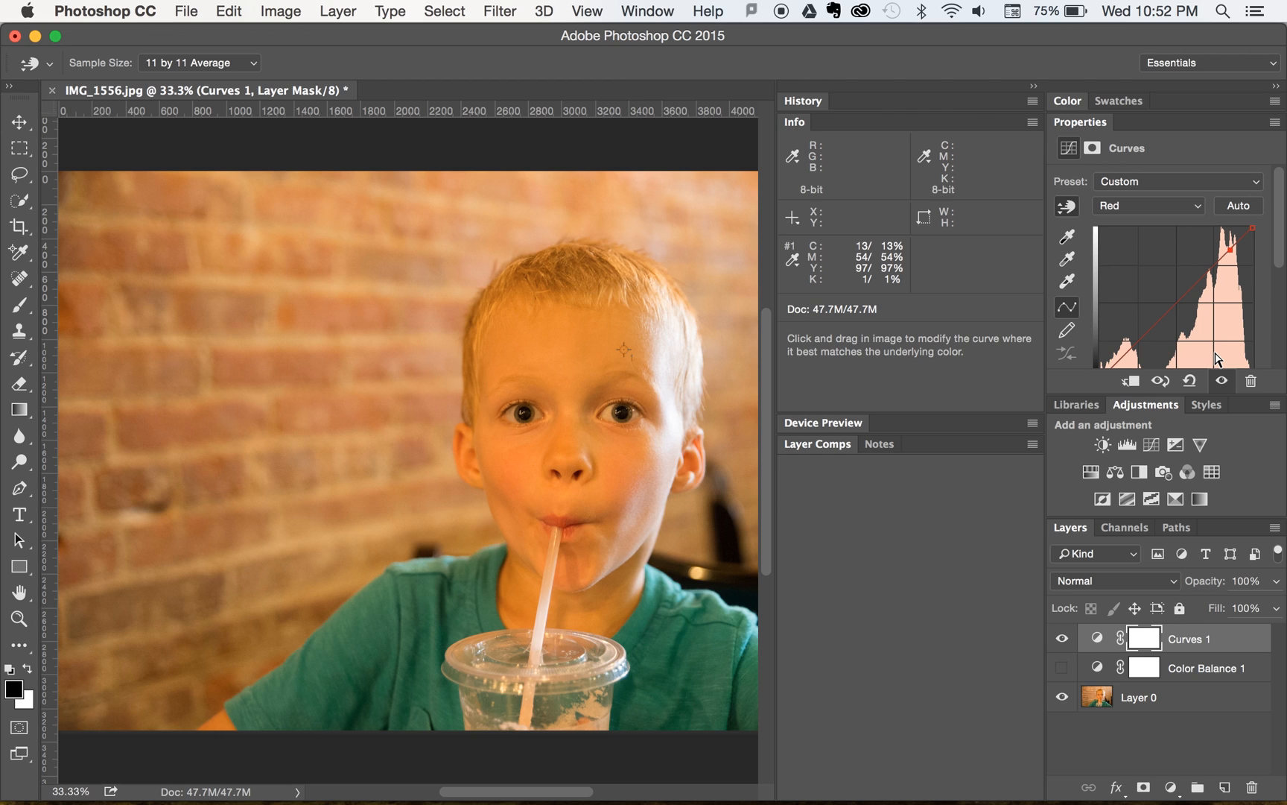
# - Nudge the Red channel curve point up and down, settling slightly lower so the forehead sampler's cyan value is 17%
pyautogui.press('Up')
pyautogui.press('Up')
pyautogui.press('Up')
pyautogui.press('Up')
pyautogui.press('Up')
pyautogui.press('Up')
pyautogui.press('Up')
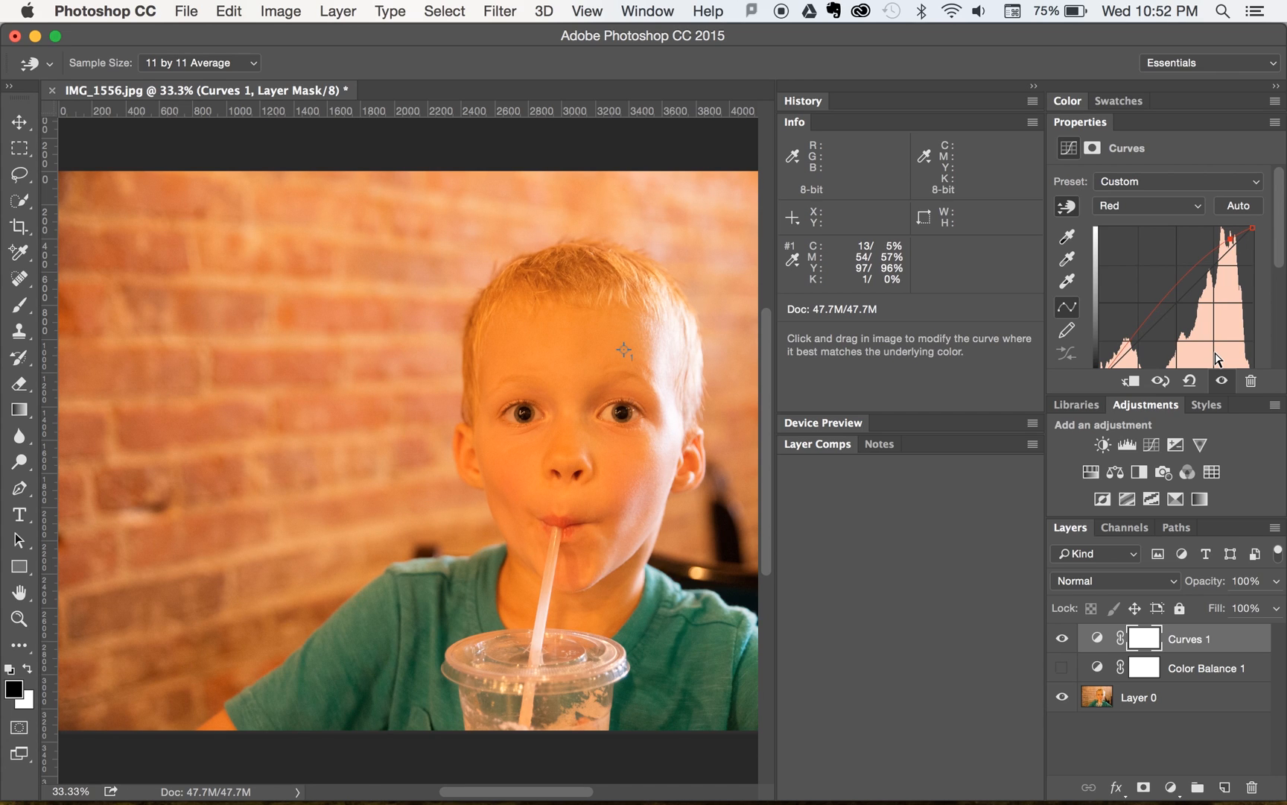
pyautogui.press('Down')
pyautogui.press('Down')
pyautogui.press('Down')
pyautogui.press('Down')
pyautogui.press('Down')
pyautogui.press('Down')
pyautogui.press('Down')
pyautogui.press('Down')
pyautogui.press('Down')
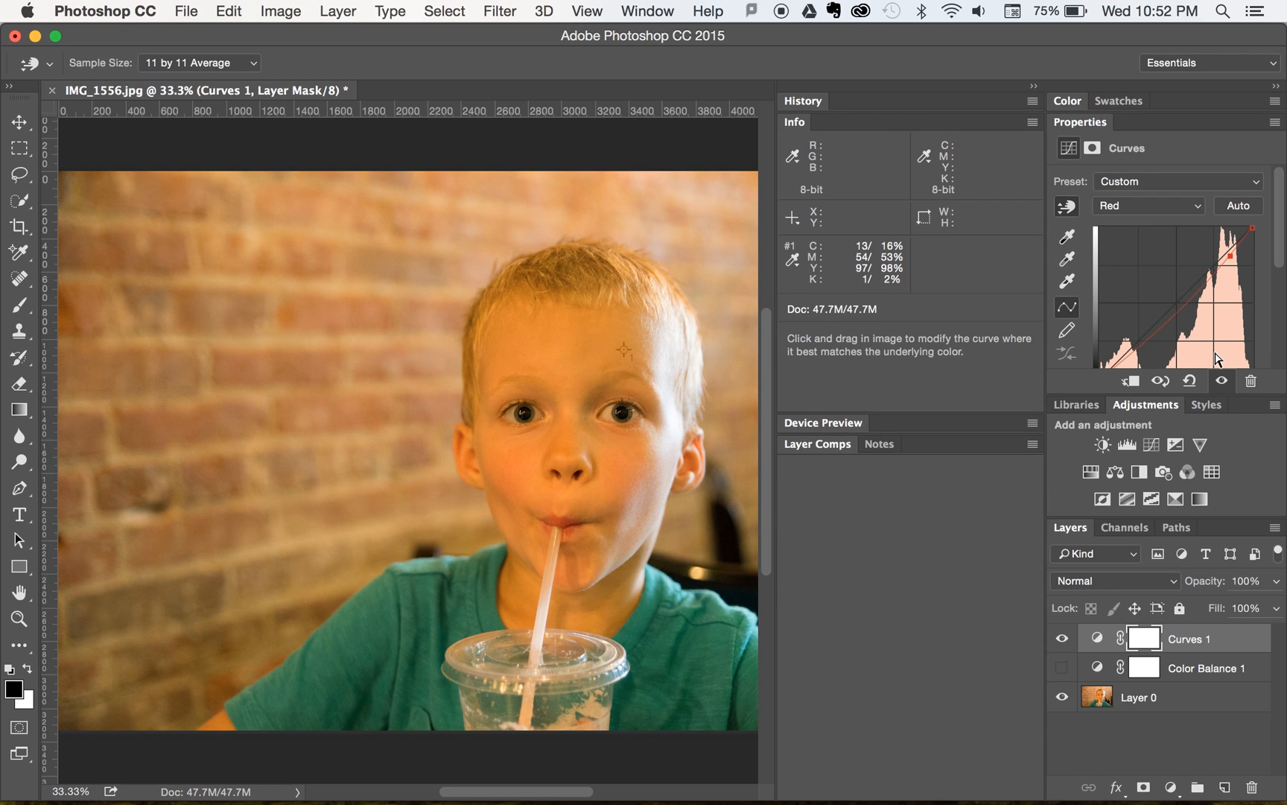
pyautogui.press('Down')
pyautogui.press('Down')
pyautogui.press('Down')
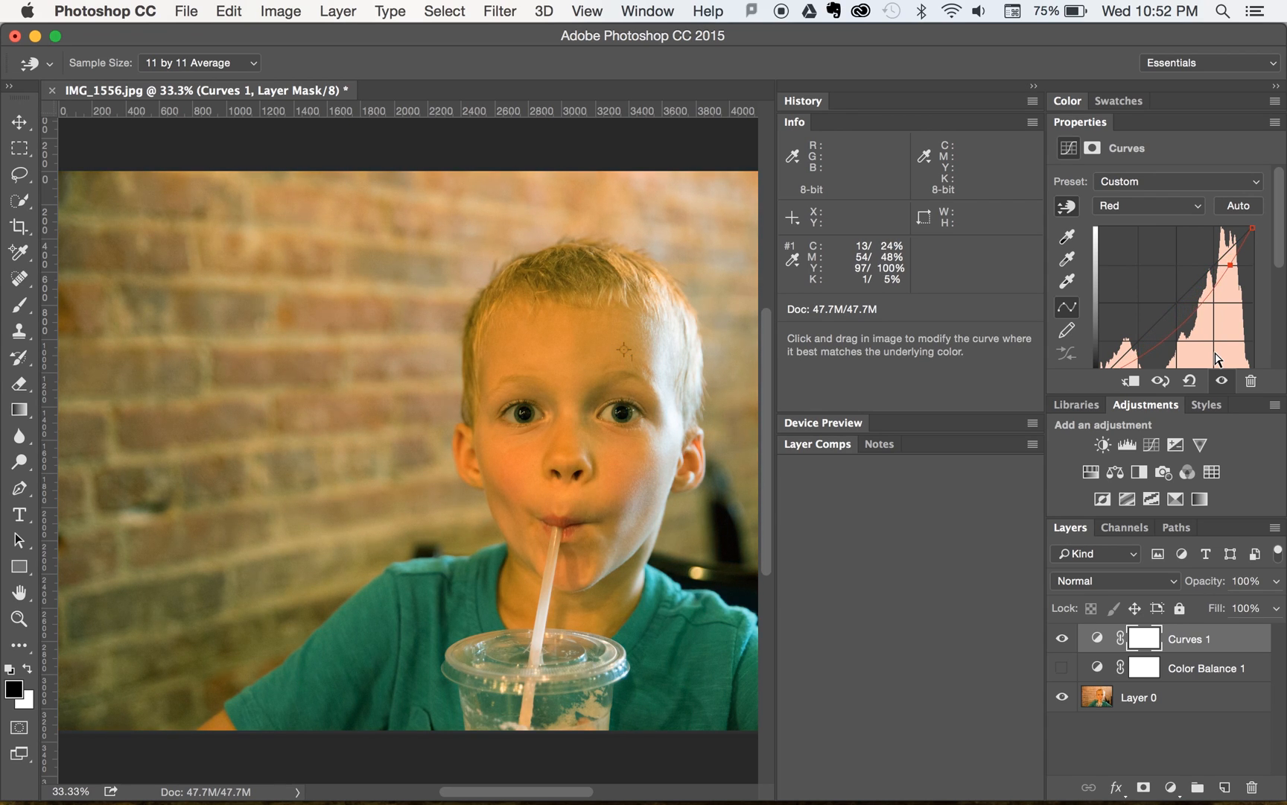
pyautogui.press('Up')
pyautogui.press('Up')
pyautogui.press('Up')
pyautogui.press('Up')
pyautogui.press('Up')
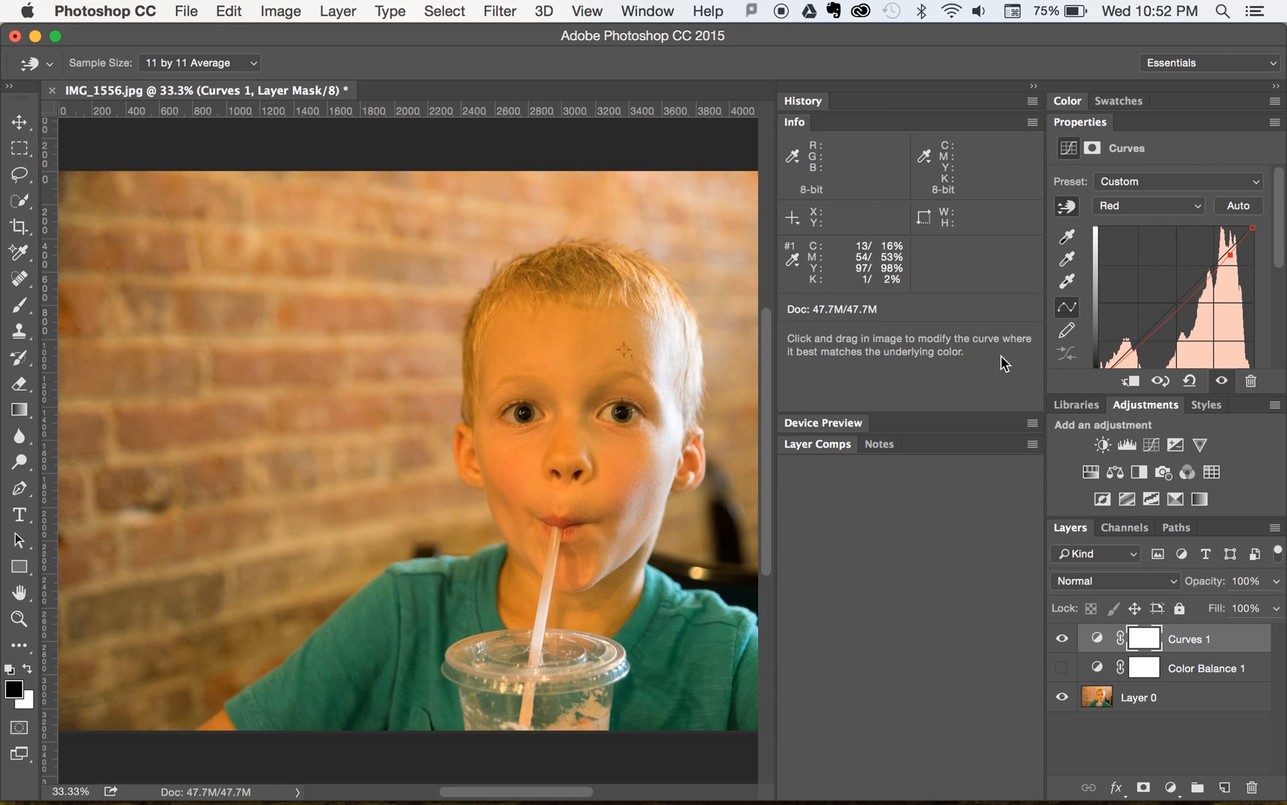
pyautogui.press('Up')
pyautogui.press('Up')
pyautogui.press('Up')
pyautogui.press('Up')
pyautogui.press('Up')
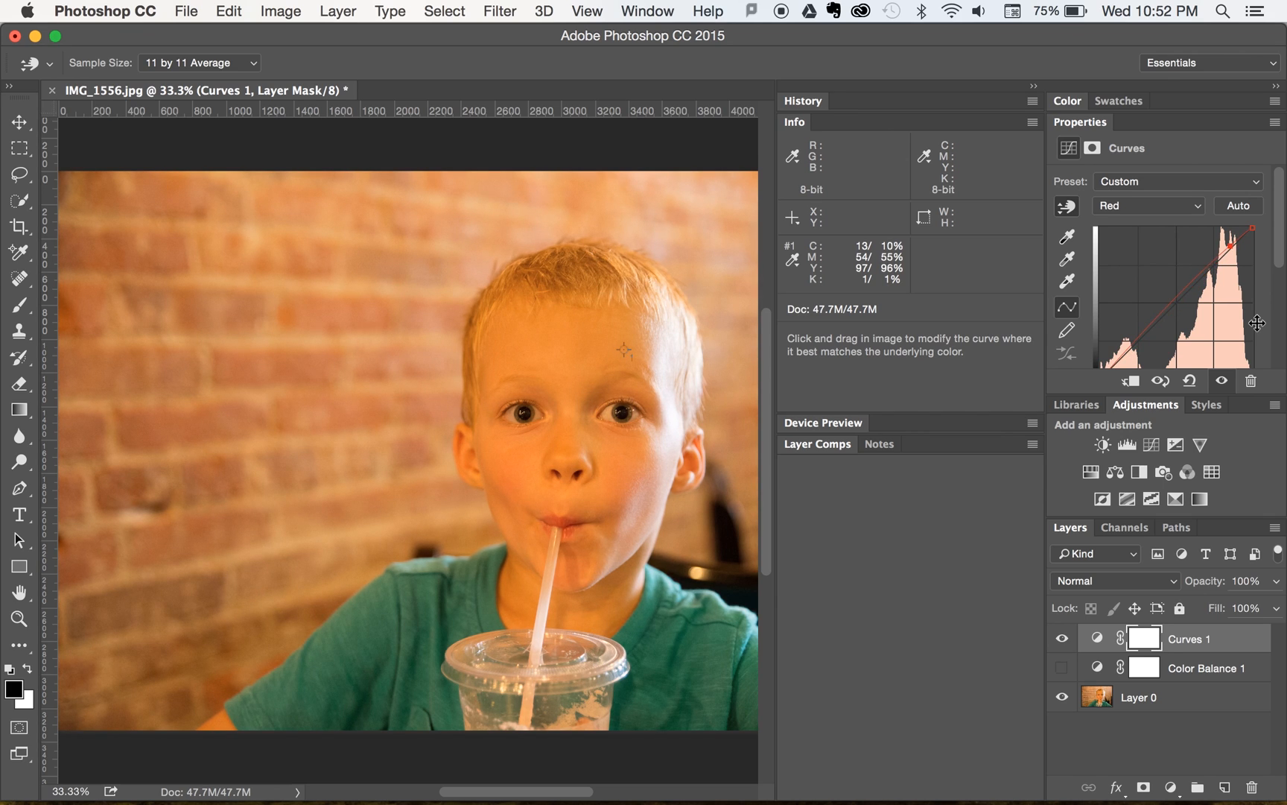
pyautogui.press('Up')
pyautogui.press('Down')
pyautogui.press('Down')
pyautogui.press('Down')
pyautogui.press('Down')
pyautogui.press('Down')
pyautogui.press('Down')
pyautogui.press('Down')
pyautogui.press('Down')
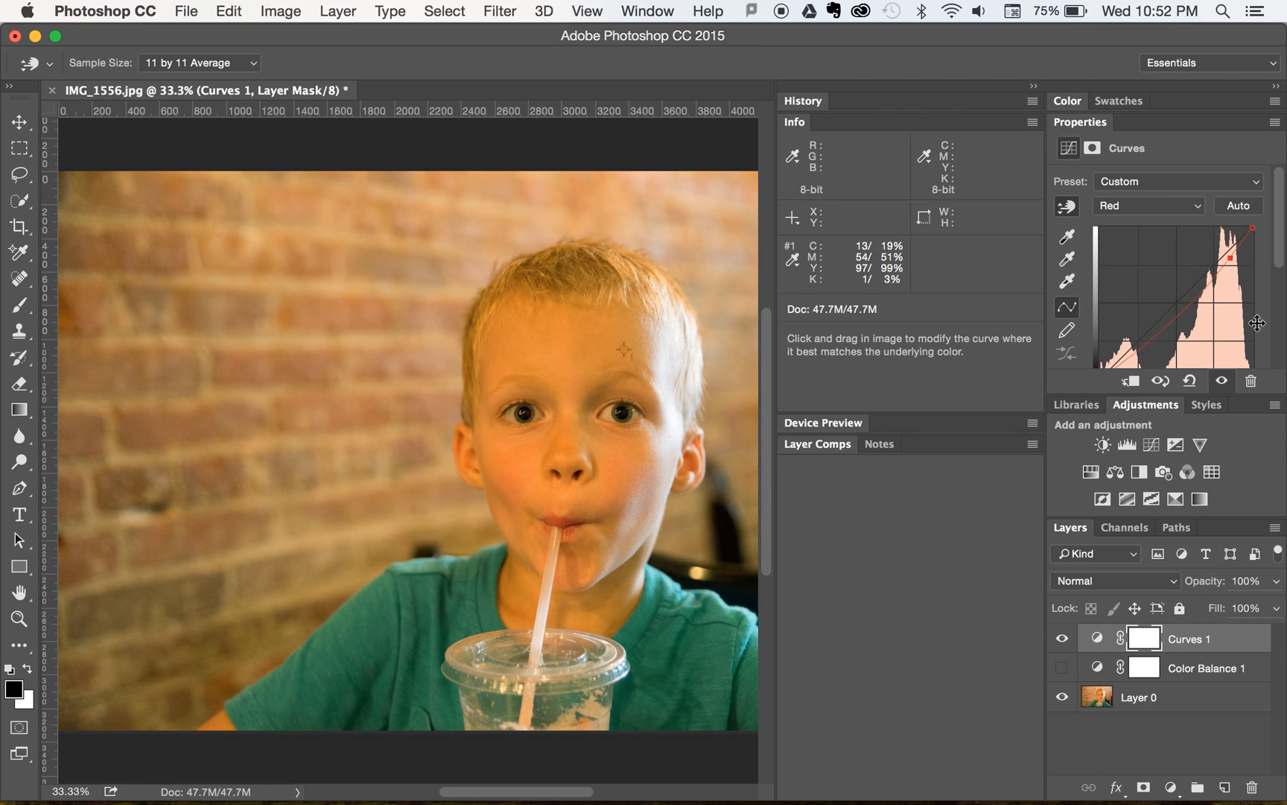
pyautogui.press('Down')
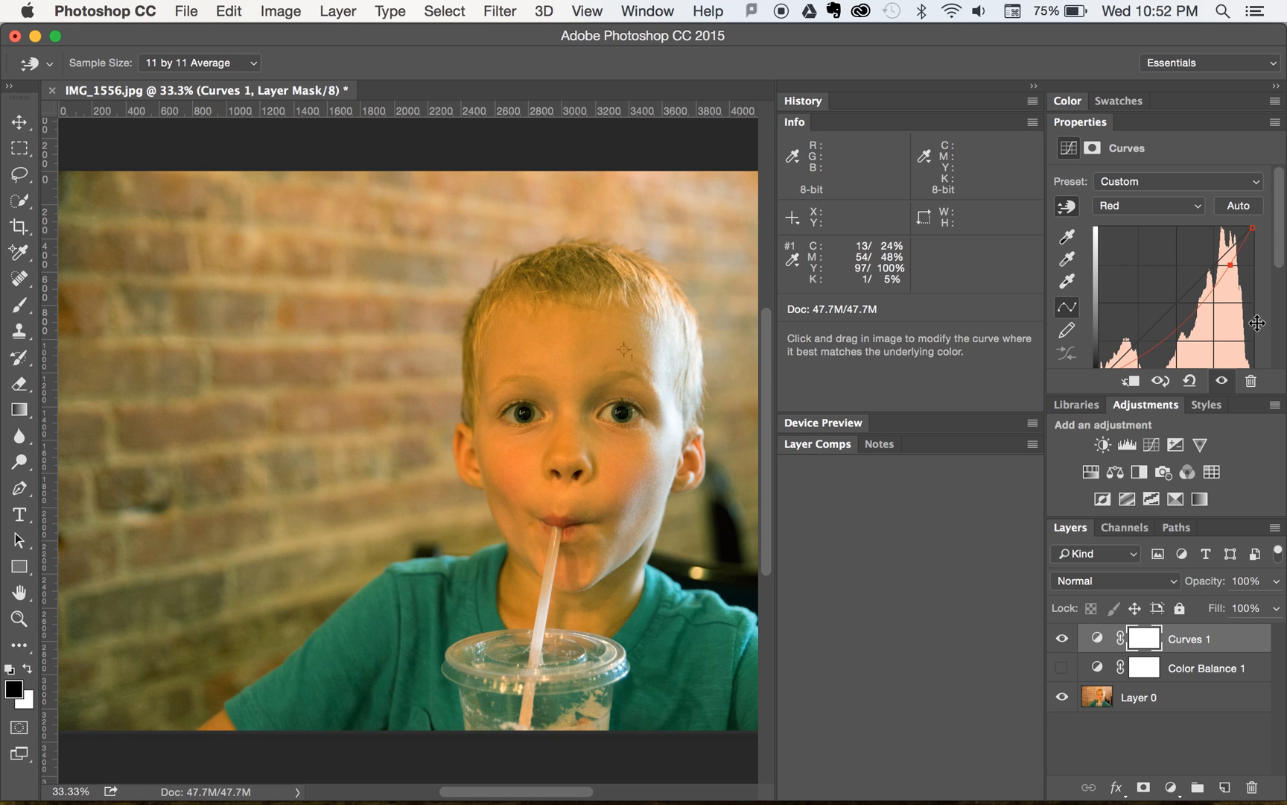
pyautogui.press('Up')
pyautogui.press('Up')
pyautogui.press('Up')
pyautogui.press('Up')
pyautogui.press('Up')
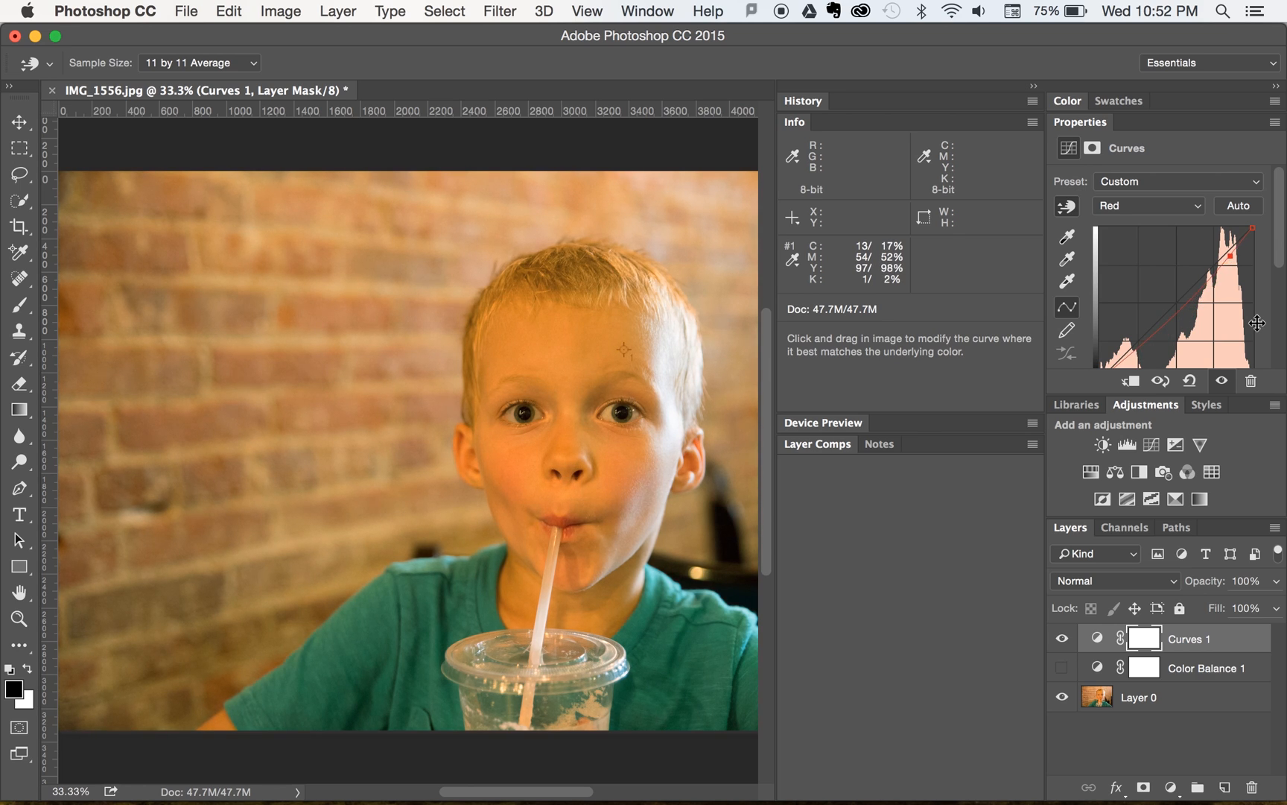
pyautogui.press('Down')
pyautogui.press('Down')
pyautogui.press('Up')
pyautogui.press('Up')
pyautogui.press('Up')
pyautogui.press('Up')
pyautogui.press('Up')
pyautogui.press('Down')
pyautogui.press('Down')
pyautogui.press('Down')
pyautogui.press('Down')
pyautogui.press('Down')
pyautogui.press('Down')
pyautogui.press('Down')
pyautogui.press('Down')
pyautogui.press('Up')
pyautogui.press('Up')
pyautogui.press('Up')
pyautogui.press('Down')
# - Switch the curve to the Green channel and place a curve point by targeting the sampled forehead spot
pyautogui.click(1176, 208)
pyautogui.click(1158, 222)
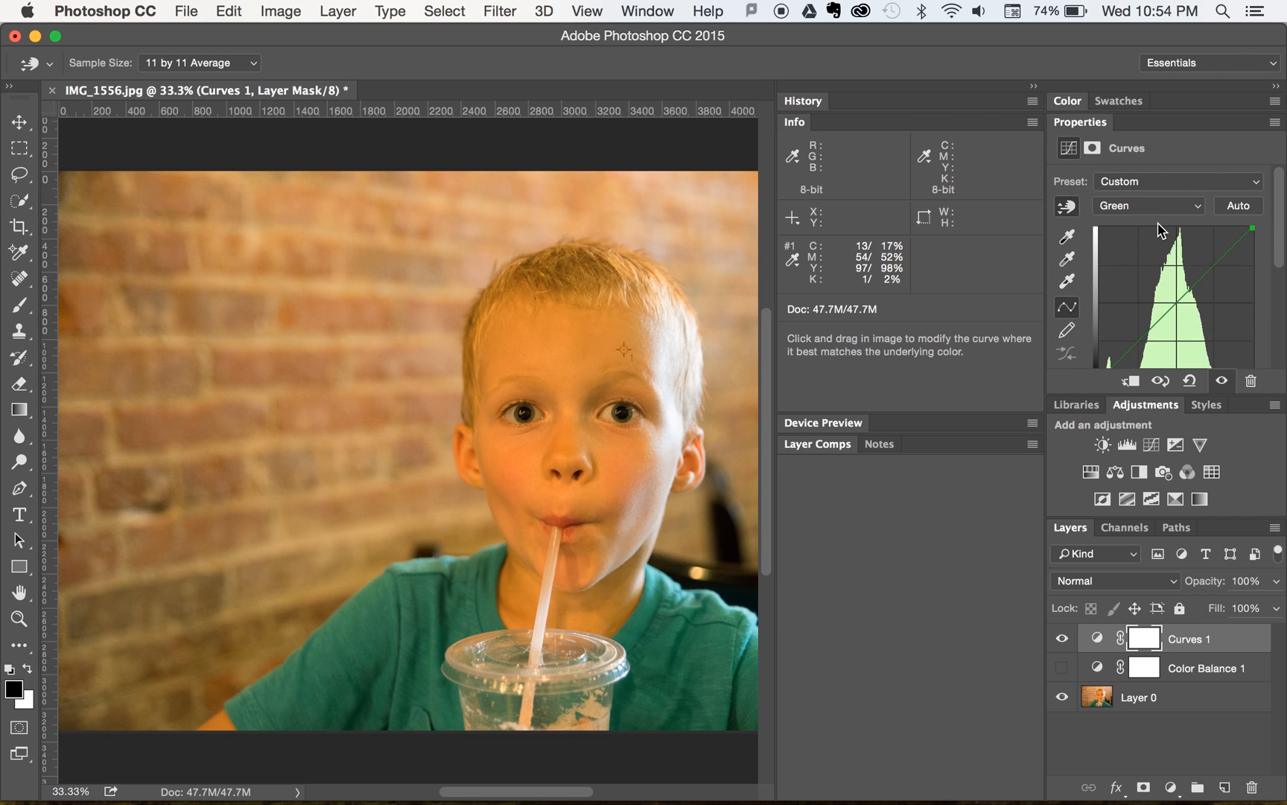
pyautogui.click(625, 349)
# - Nudge the Green channel curve point up and down, settling slightly below the diagonal so the forehead sampler's magenta value is 63%
pyautogui.press('Up')
pyautogui.press('Up')
pyautogui.press('Up')
pyautogui.press('Up')
pyautogui.press('Up')
pyautogui.press('Up')
pyautogui.press('Up')
pyautogui.press('Up')
pyautogui.press('Up')
pyautogui.press('Up')
pyautogui.press('Up')
pyautogui.press('Up')
pyautogui.press('Up')
pyautogui.press('Up')
pyautogui.press('Up')
pyautogui.press('Up')
pyautogui.press('Up')
pyautogui.press('Up')
pyautogui.press('Up')
pyautogui.press('Up')
pyautogui.press('Up')
pyautogui.press('Up')
pyautogui.press('Up')
pyautogui.press('Up')
pyautogui.press('Up')
pyautogui.press('Up')
pyautogui.press('Up')
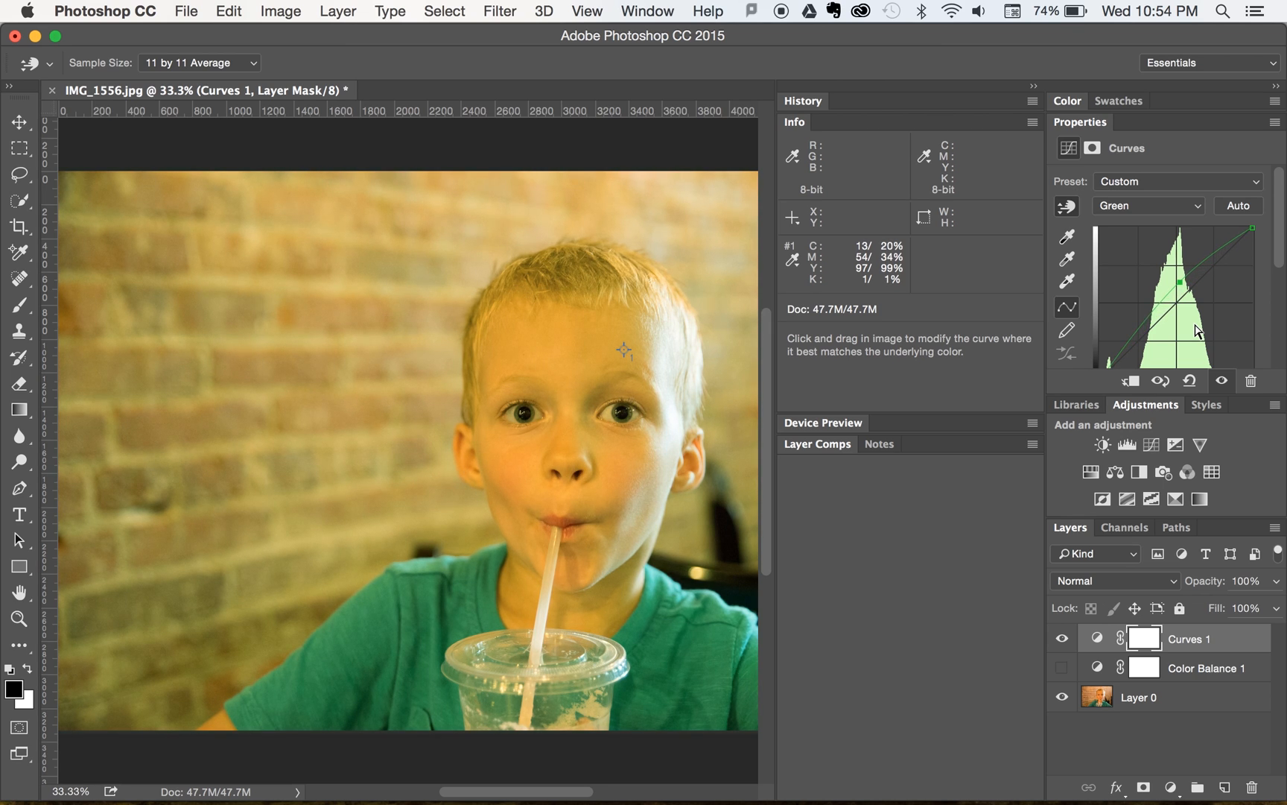
pyautogui.press('Down')
pyautogui.press('Down')
pyautogui.press('Down')
pyautogui.press('Down')
pyautogui.press('Down')
pyautogui.press('Down')
pyautogui.press('Down')
pyautogui.press('Down')
pyautogui.press('Down')
pyautogui.press('Down')
pyautogui.press('Down')
pyautogui.press('Down')
pyautogui.press('Down')
pyautogui.press('Down')
pyautogui.press('Down')
pyautogui.press('Down')
pyautogui.press('Down')
pyautogui.press('Down')
pyautogui.press('Down')
pyautogui.press('Down')
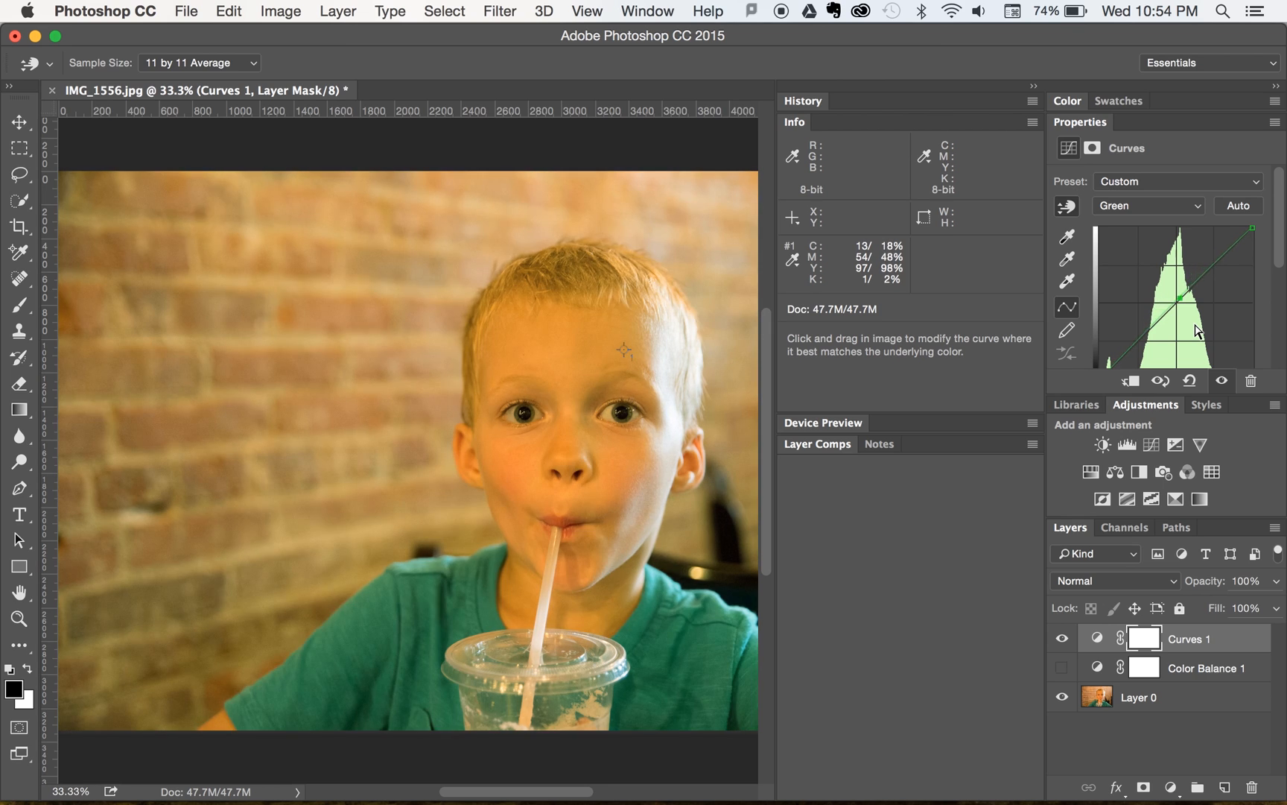
pyautogui.press('Down')
pyautogui.press('Down')
pyautogui.press('Down')
pyautogui.press('Down')
pyautogui.press('Down')
pyautogui.press('Down')
pyautogui.press('Down')
pyautogui.press('Down')
pyautogui.press('Down')
pyautogui.press('Down')
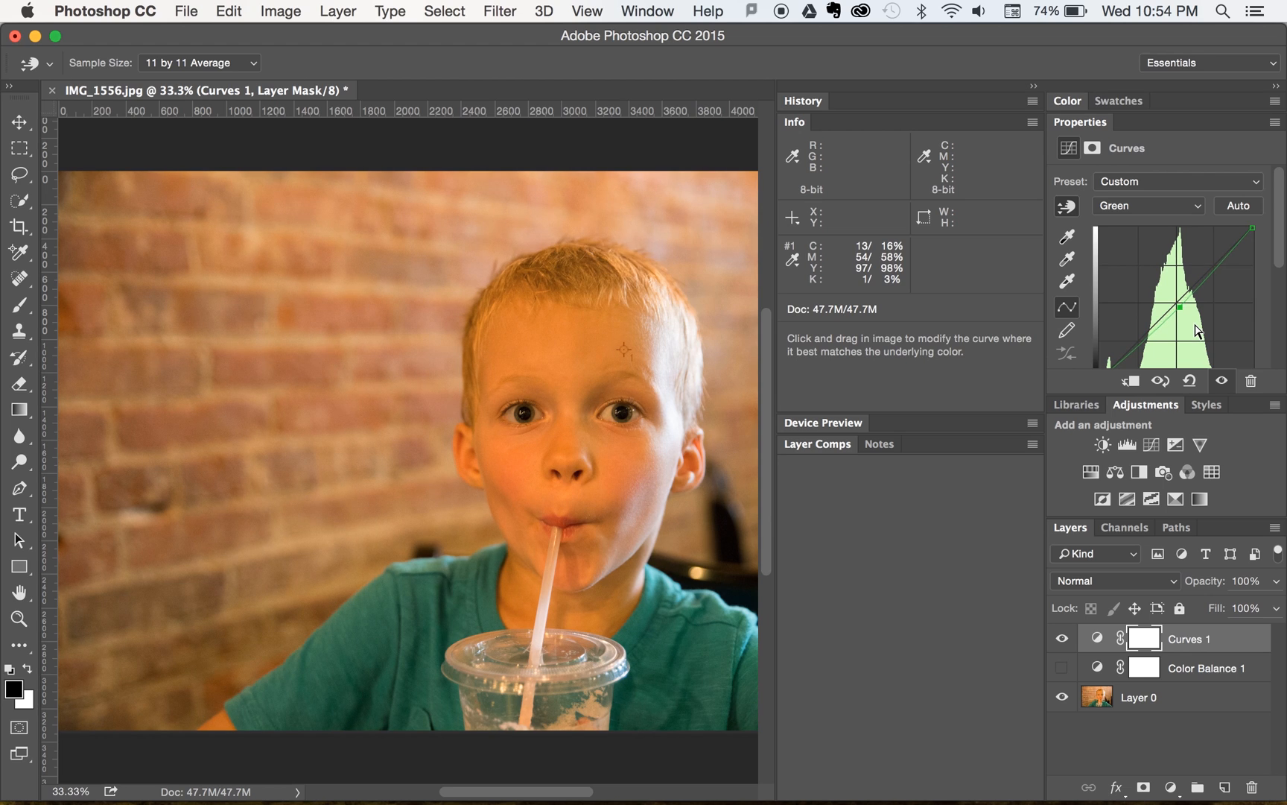
pyautogui.press('Down')
pyautogui.press('Down')
pyautogui.press('Down')
pyautogui.press('Up')
pyautogui.press('Up')
pyautogui.press('Up')
pyautogui.press('Up')
pyautogui.press('Down')
pyautogui.press('Down')
pyautogui.press('Down')
pyautogui.press('Down')
pyautogui.press('Up')
pyautogui.press('Up')
pyautogui.press('Down')
pyautogui.press('Down')
pyautogui.press('Down')
pyautogui.press('Down')
pyautogui.press('Down')
pyautogui.press('Down')
pyautogui.press('Up')
pyautogui.press('Up')
pyautogui.press('Up')
pyautogui.press('Up')
pyautogui.press('Down')
pyautogui.press('Up')
# - Switch the curve to the Blue channel and place a curve point by targeting the sampled forehead spot
pyautogui.click(1146, 201)
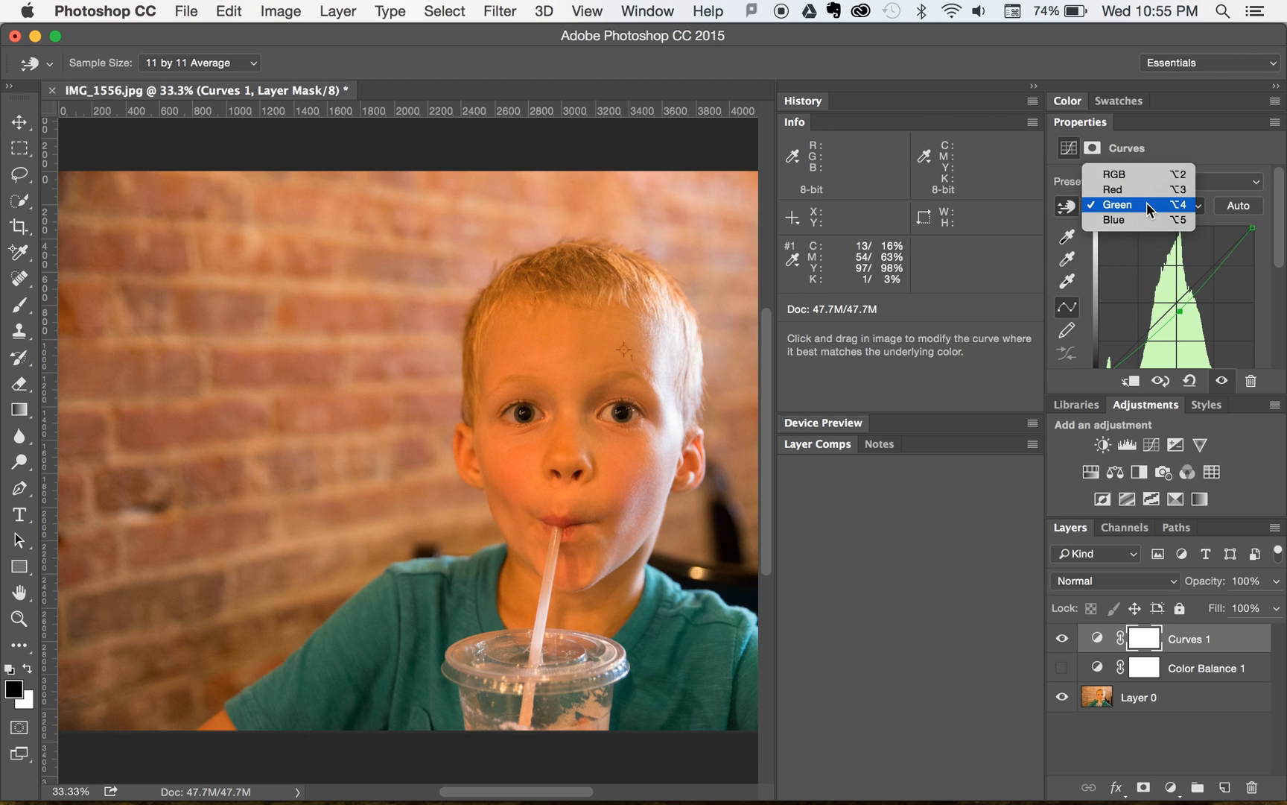
pyautogui.click(1139, 220)
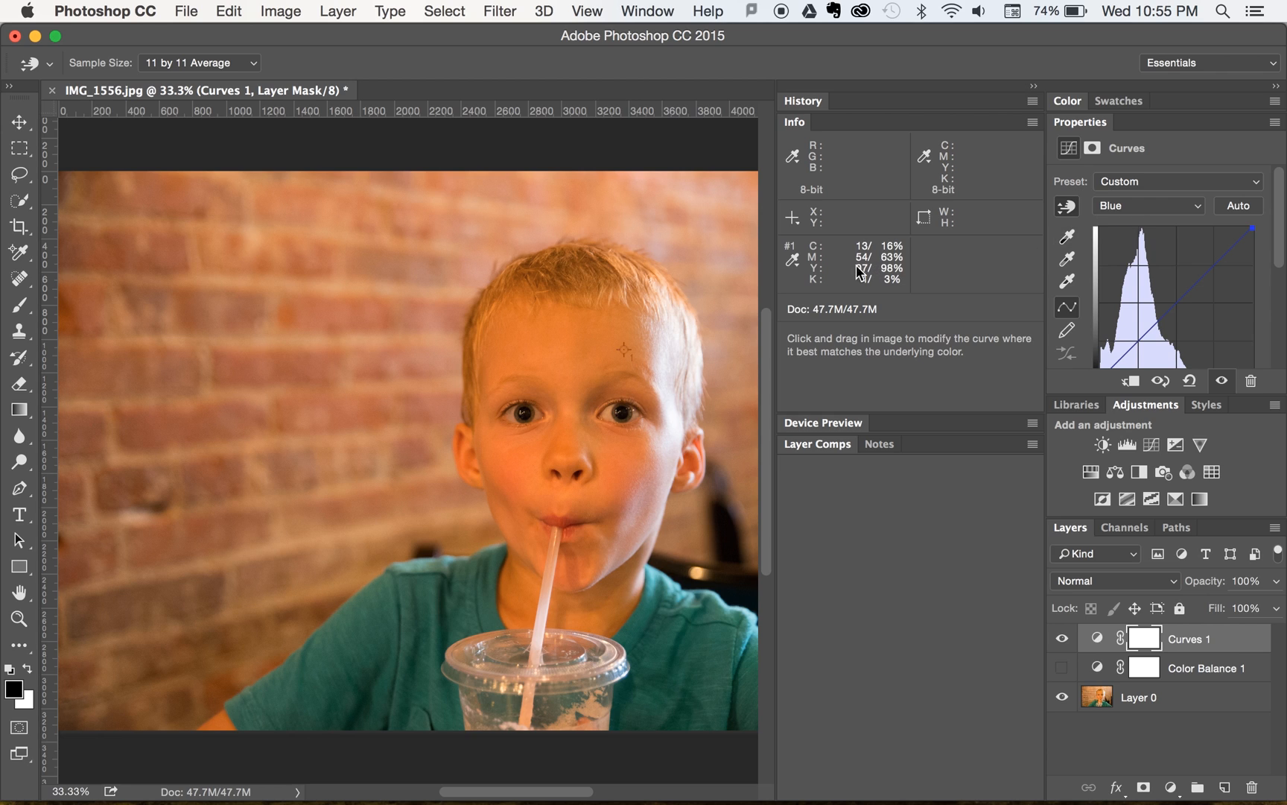
pyautogui.click(624, 356)
# - Nudge the Blue channel curve point down and up, settling above the diagonal so the forehead sampler's yellow value is 85%
pyautogui.press('Up')
pyautogui.press('Up')
pyautogui.press('Up')
pyautogui.press('Up')
pyautogui.press('Up')
pyautogui.press('Up')
pyautogui.press('Up')
pyautogui.press('Up')
pyautogui.press('Up')
pyautogui.press('Up')
pyautogui.press('Up')
pyautogui.press('Up')
pyautogui.press('Up')
pyautogui.press('Up')
pyautogui.press('Up')
pyautogui.press('Up')
pyautogui.press('Up')
pyautogui.press('Up')
pyautogui.press('Up')
pyautogui.press('Up')
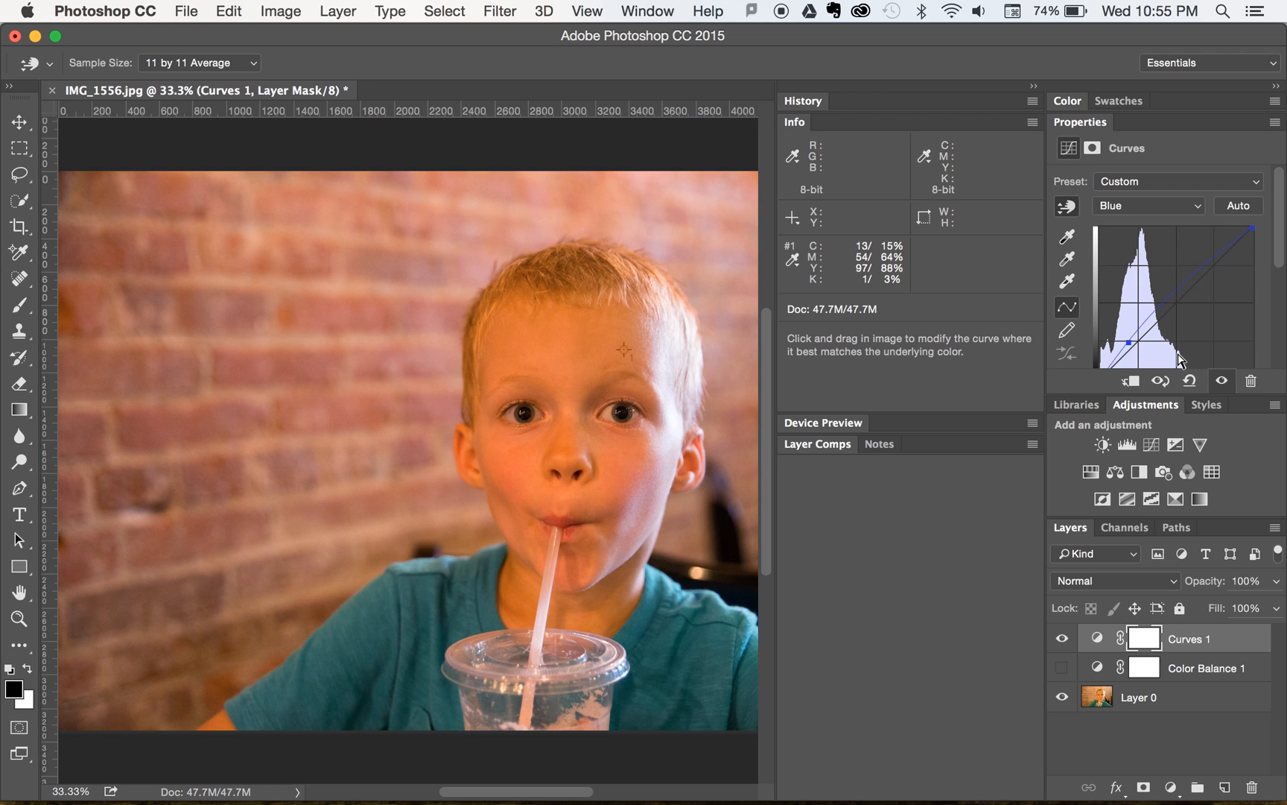
pyautogui.press('Up')
pyautogui.press('Up')
pyautogui.press('Up')
pyautogui.press('Up')
pyautogui.press('Up')
pyautogui.press('Up')
pyautogui.press('Down')
pyautogui.press('Down')
pyautogui.press('Down')
pyautogui.press('Down')
pyautogui.press('Down')
pyautogui.press('Down')
pyautogui.press('Down')
pyautogui.press('Down')
pyautogui.press('Down')
pyautogui.press('Down')
pyautogui.press('Down')
pyautogui.press('Down')
pyautogui.press('Down')
pyautogui.press('Down')
pyautogui.press('Down')
pyautogui.press('Down')
pyautogui.press('Down')
pyautogui.press('Down')
pyautogui.press('Down')
pyautogui.press('Down')
pyautogui.press('Down')
pyautogui.press('Down')
pyautogui.press('Down')
pyautogui.press('Down')
pyautogui.press('Down')
pyautogui.press('Down')
pyautogui.press('Down')
pyautogui.press('Down')
pyautogui.press('Down')
pyautogui.press('Down')
pyautogui.press('Down')
pyautogui.press('Down')
pyautogui.press('Down')
pyautogui.press('Down')
pyautogui.press('Down')
pyautogui.press('Down')
pyautogui.press('Down')
pyautogui.press('Down')
pyautogui.press('Down')
pyautogui.press('Down')
pyautogui.press('Down')
pyautogui.press('Down')
pyautogui.press('Down')
pyautogui.press('Down')
pyautogui.press('Down')
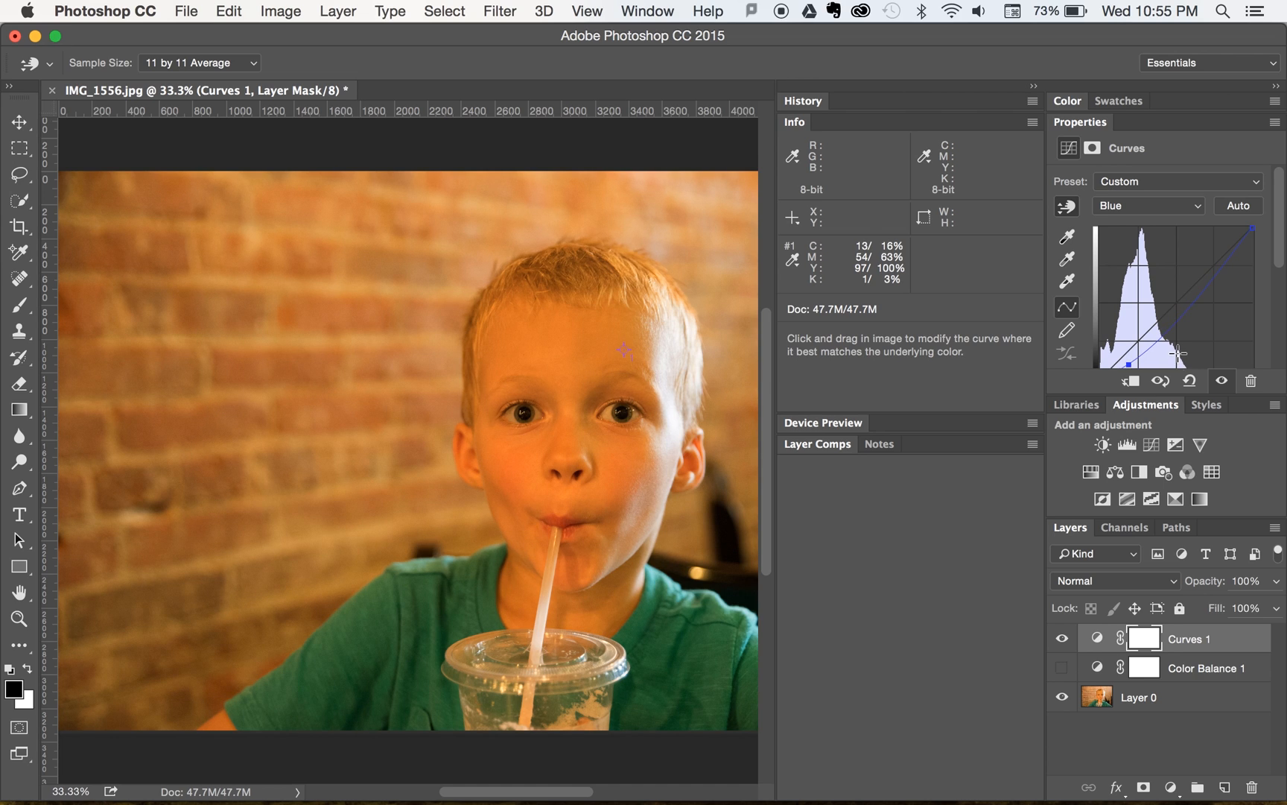
pyautogui.press('Up')
pyautogui.press('Up')
pyautogui.press('Up')
pyautogui.press('Up')
pyautogui.press('Up')
pyautogui.press('Up')
pyautogui.press('Up')
pyautogui.press('Up')
pyautogui.press('Up')
pyautogui.press('Up')
pyautogui.press('Up')
pyautogui.press('Up')
pyautogui.press('Up')
pyautogui.press('Up')
pyautogui.press('Up')
pyautogui.press('Up')
pyautogui.press('Up')
pyautogui.press('Up')
pyautogui.press('Up')
pyautogui.press('Up')
pyautogui.press('Up')
pyautogui.press('Up')
pyautogui.press('Up')
pyautogui.press('Up')
pyautogui.press('Up')
pyautogui.press('Up')
pyautogui.press('Up')
pyautogui.press('Up')
pyautogui.press('Up')
pyautogui.press('Up')
pyautogui.press('Up')
pyautogui.press('Up')
pyautogui.press('Up')
pyautogui.press('Up')
pyautogui.press('Up')
pyautogui.press('Up')
pyautogui.press('Up')
pyautogui.press('Up')
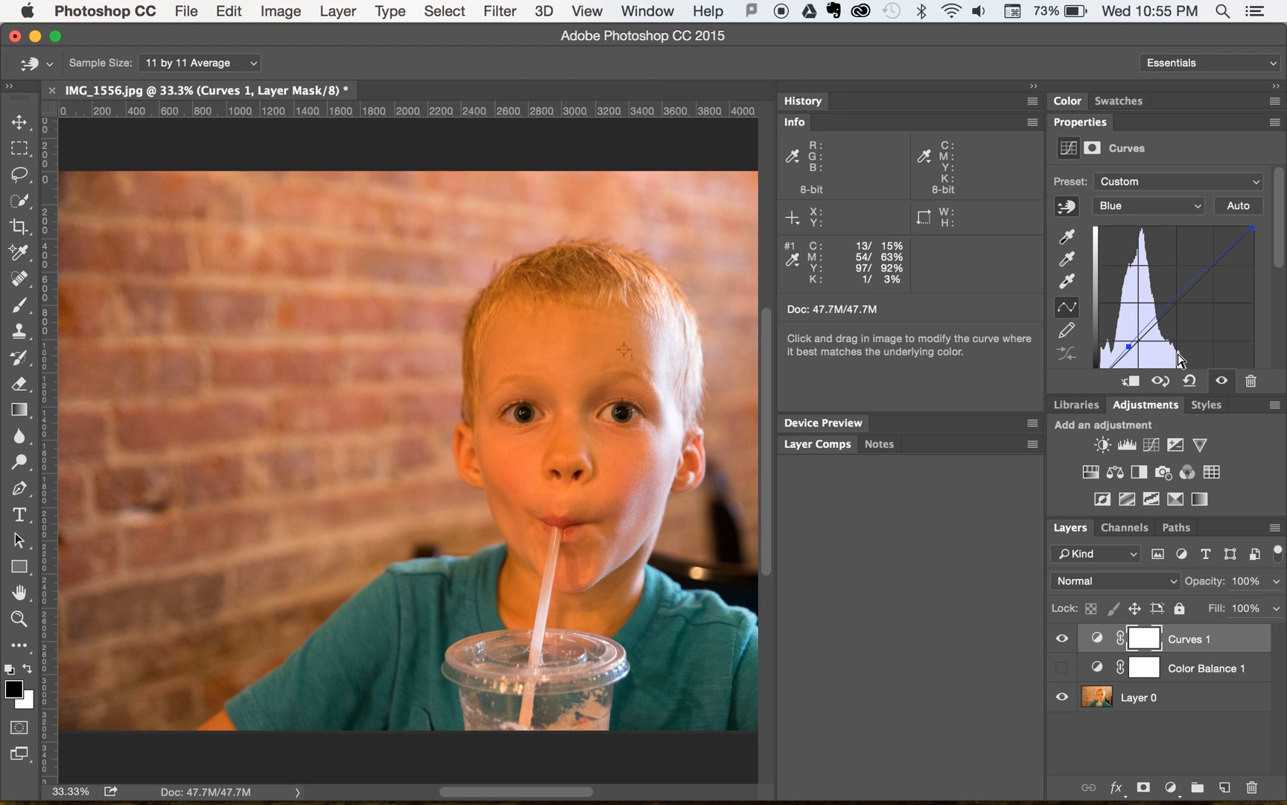
pyautogui.press('Up')
pyautogui.press('Up')
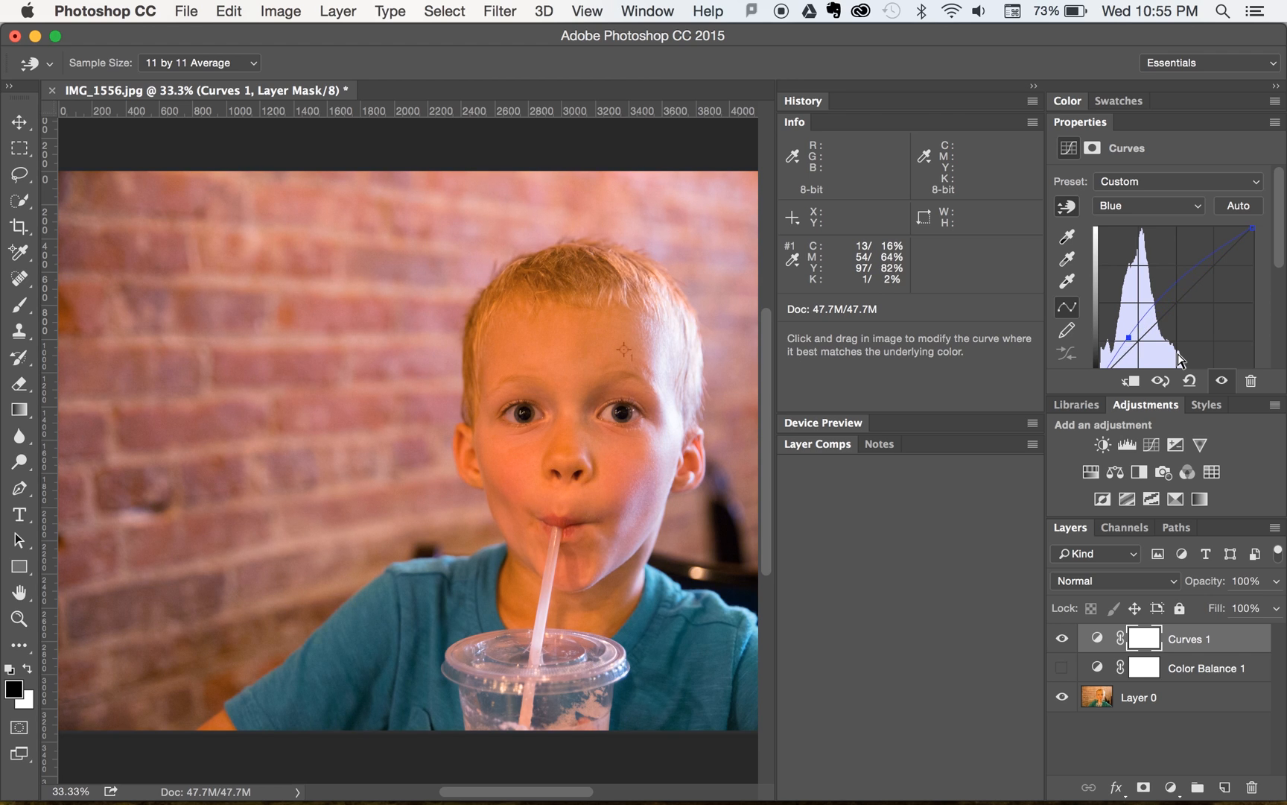
pyautogui.press('Up')
pyautogui.press('Up')
pyautogui.press('Up')
pyautogui.press('Up')
pyautogui.press('Up')
pyautogui.press('Up')
pyautogui.press('Up')
pyautogui.press('Up')
pyautogui.press('Down')
pyautogui.press('Down')
pyautogui.press('Down')
pyautogui.press('Down')
pyautogui.press('Down')
pyautogui.press('Down')
pyautogui.press('Down')
pyautogui.press('Down')
pyautogui.press('Down')
pyautogui.press('Down')
pyautogui.press('Down')
pyautogui.press('Up')
pyautogui.press('Up')
pyautogui.press('Down')
pyautogui.press('Down')
pyautogui.press('Down')
pyautogui.press('Up')
pyautogui.press('Up')
pyautogui.press('Up')
pyautogui.moveTo(626, 341); pyautogui.dragTo(656, 325)
# - Hide the Curves 1 layer and show it again to compare the skin tone before and after the correction
pyautogui.click(1063, 639)
pyautogui.click(1063, 639)
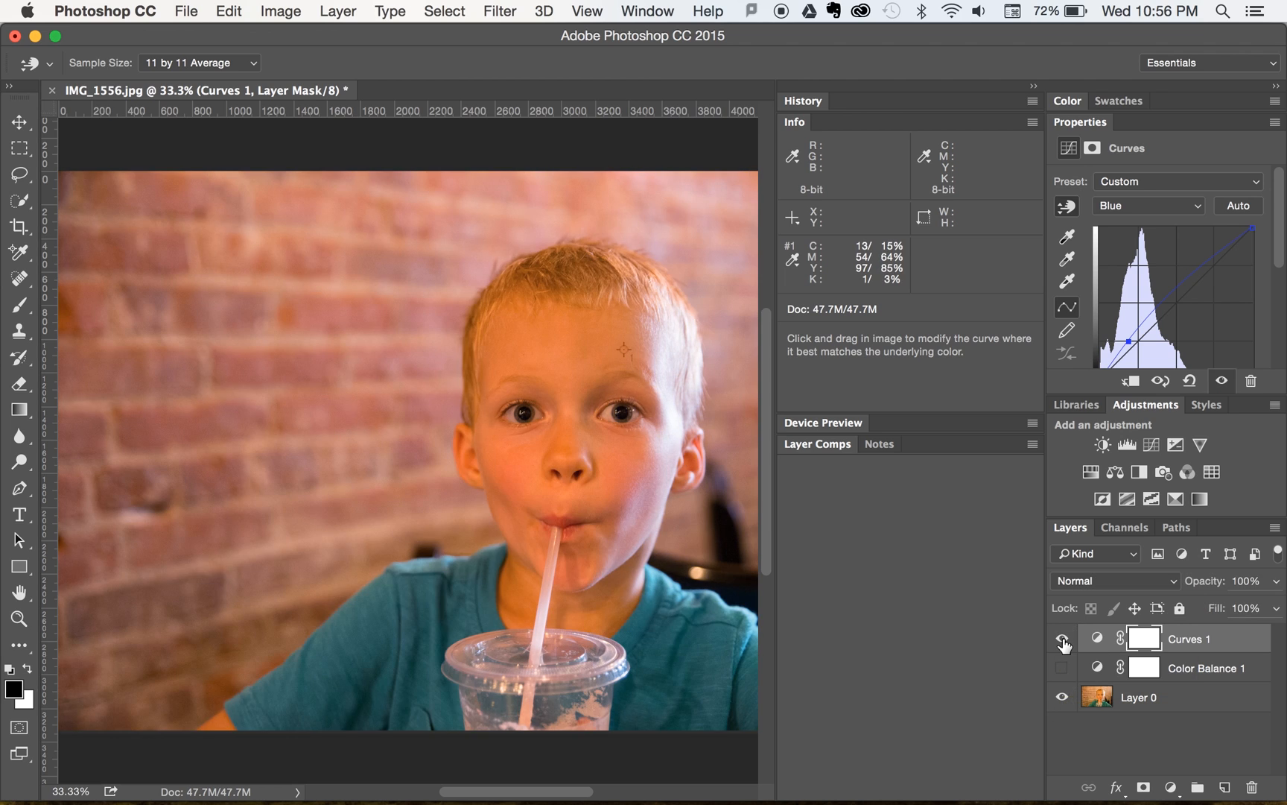